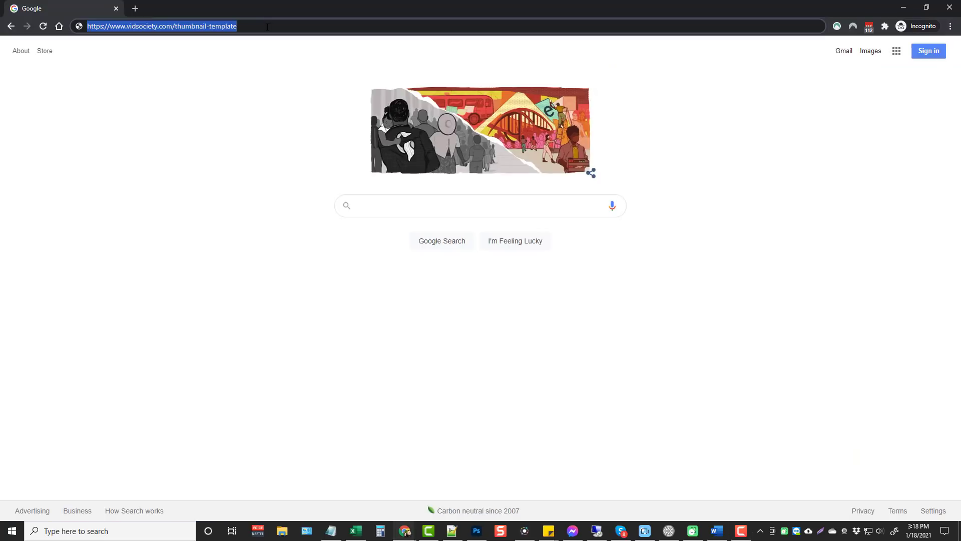
- Load vidsociety.com/thumbnail-template and open the shared thumbnail design for editing in Canva
key("Return")
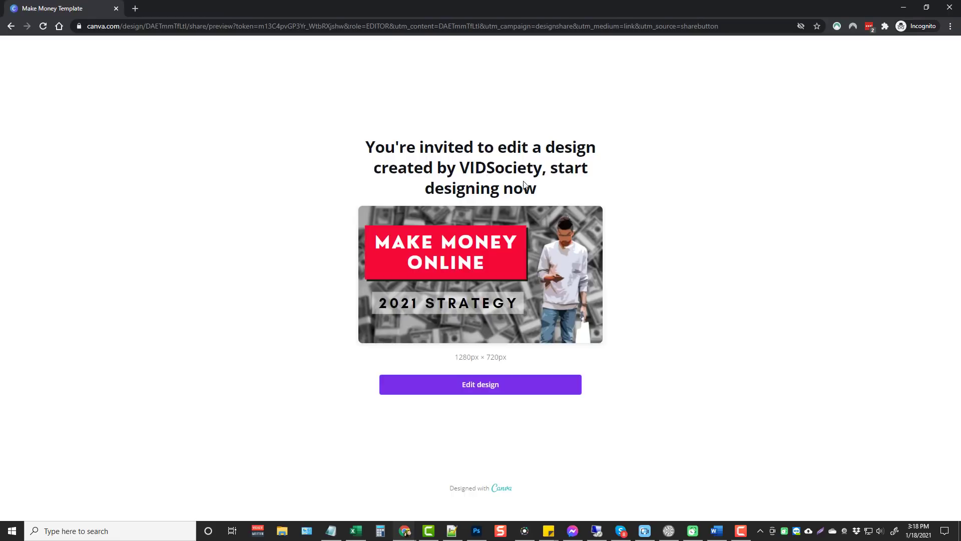
left_click(479, 389)
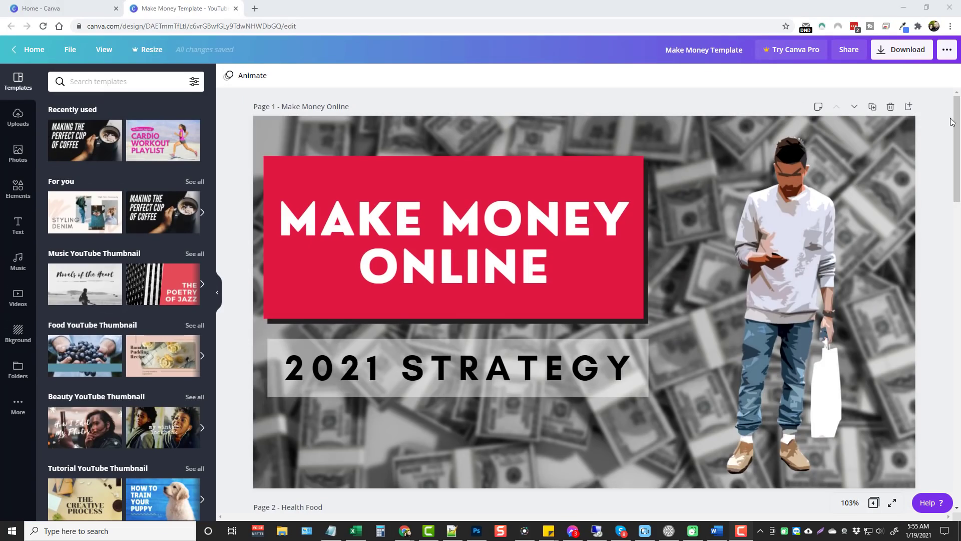
- Look through all the thumbnail template pages, from Make Money Online to Beach, and return to the first page
mouse_move(957, 111)
left_mouse_down()
mouse_move(957, 420)
mouse_move(955, 401)
mouse_move(956, 412)
left_mouse_up()
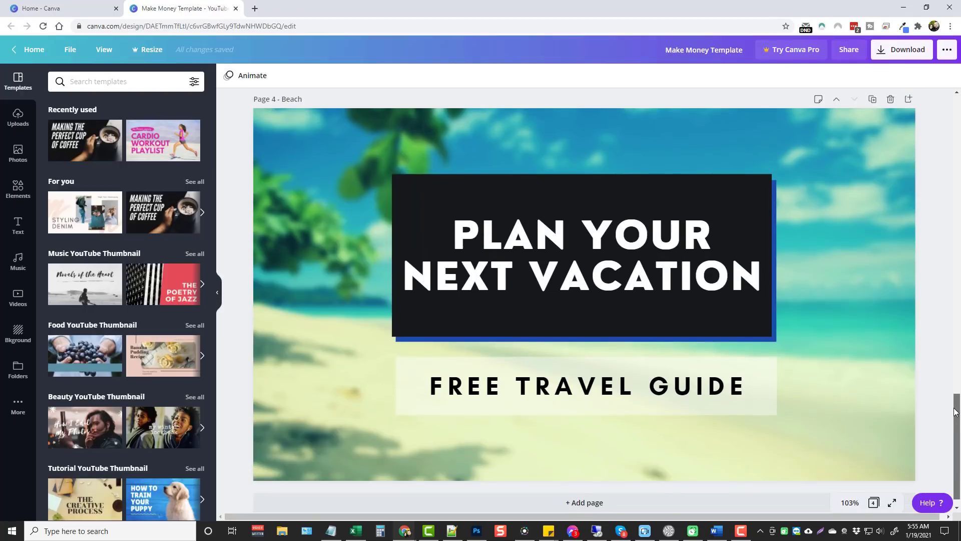
scroll(576, 281, "up", 10)
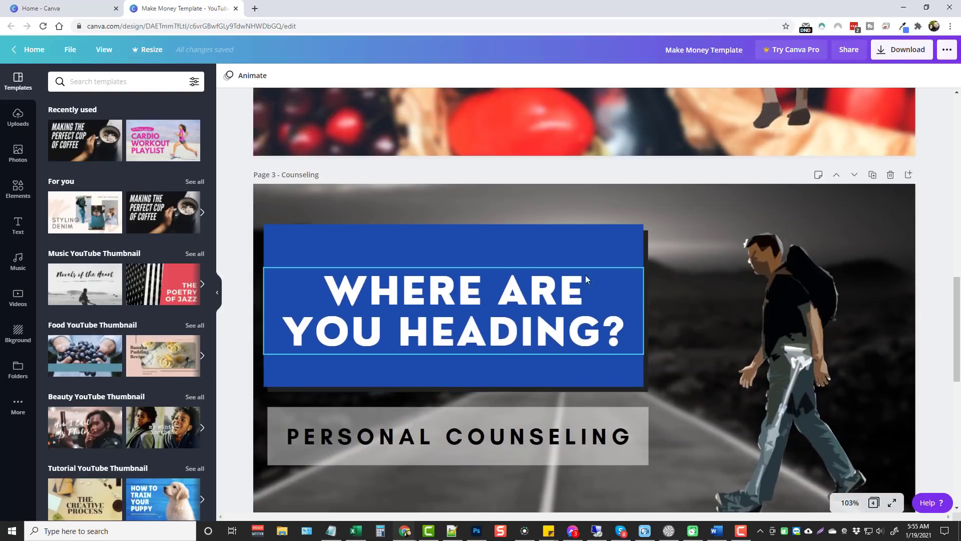
left_click(560, 290)
scroll(566, 287, "up", 15)
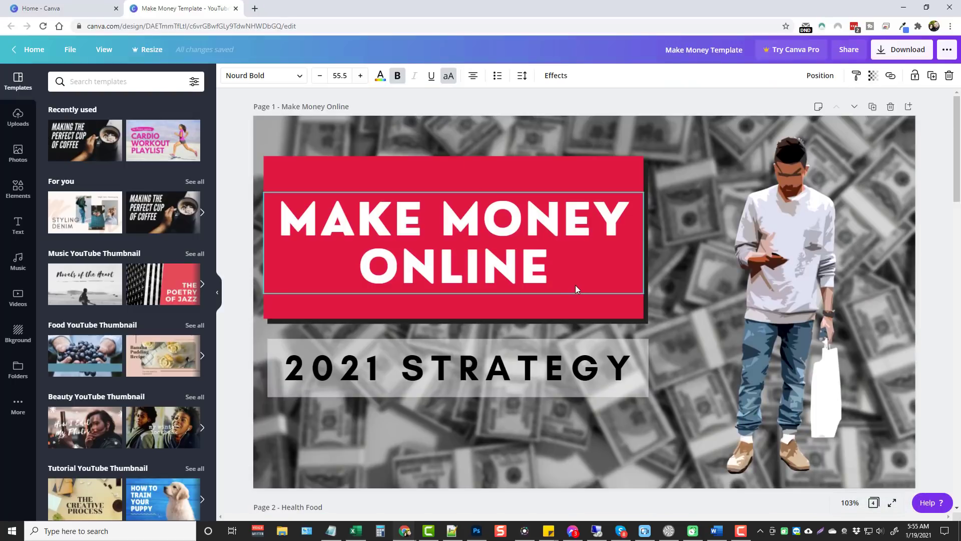
- Examine which template pages can be selected in the download options, leaving the page selection as it is
left_click(904, 50)
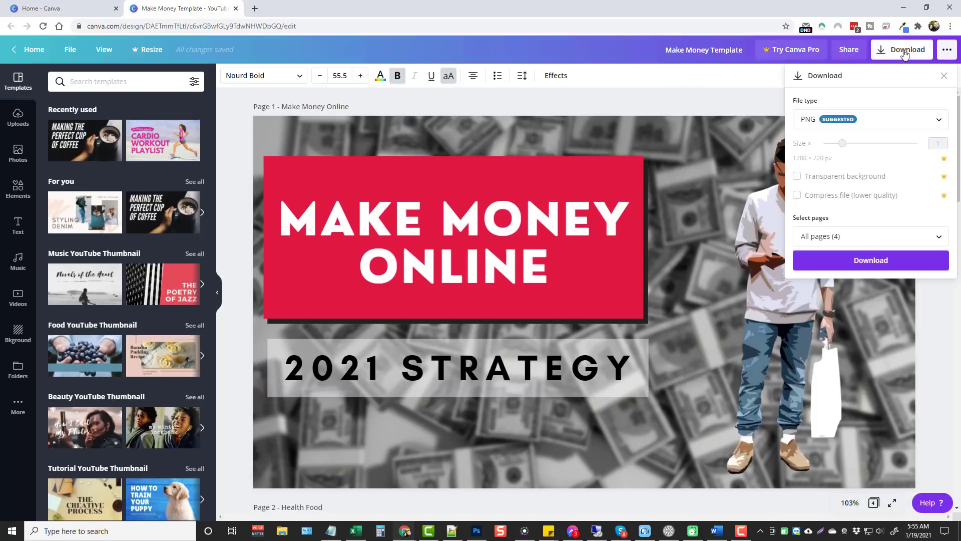
left_click(820, 237)
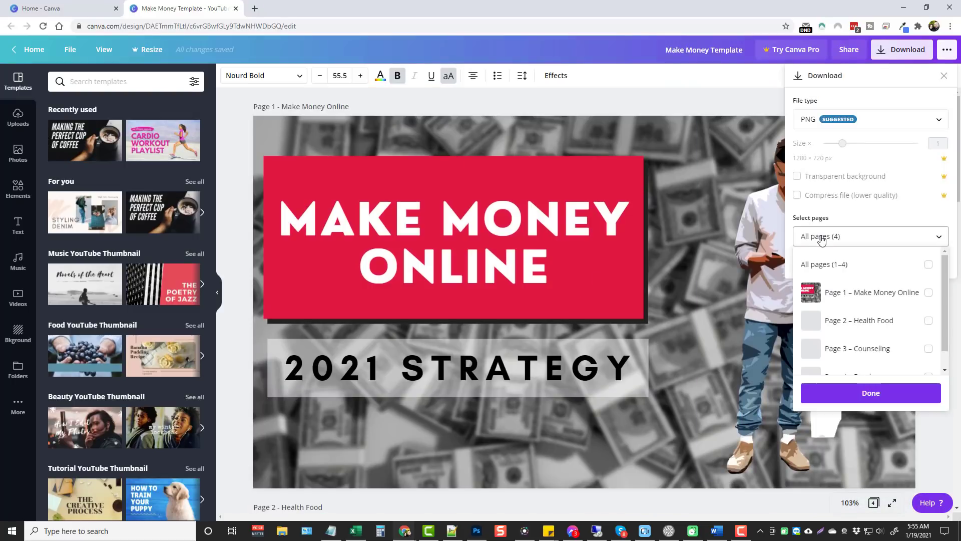
scroll(833, 311, "down", 1)
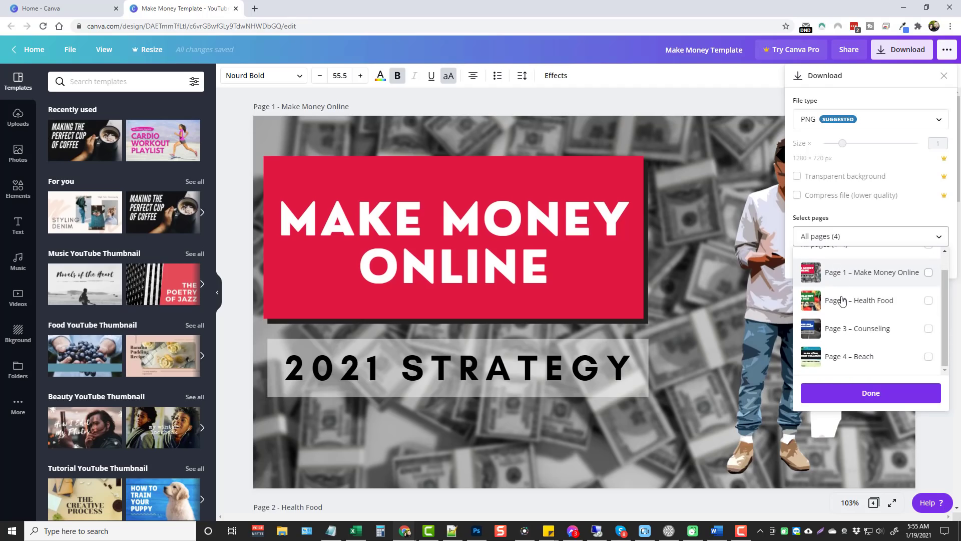
left_click(868, 393)
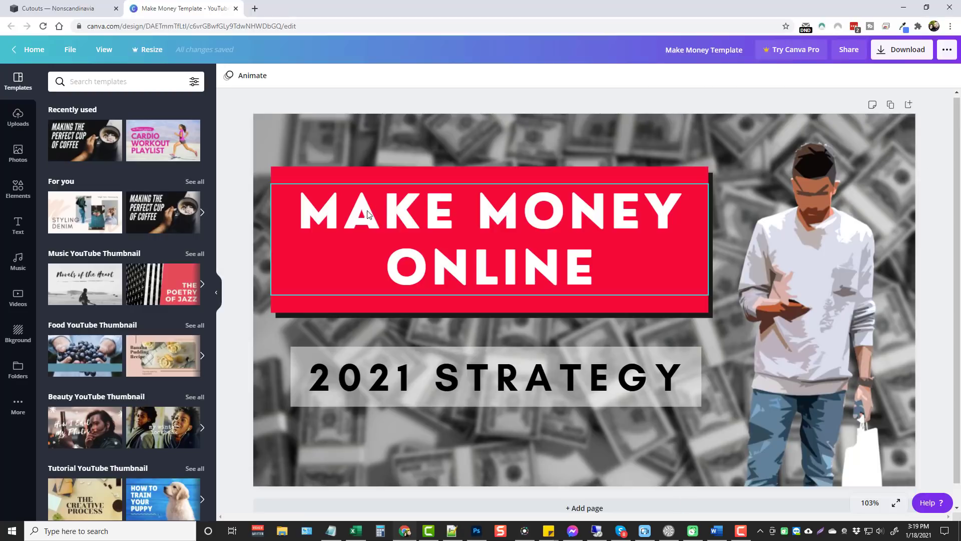
- Replace the headline in the red box with "EAT HEALTHY IN 2021"
left_click(410, 215)
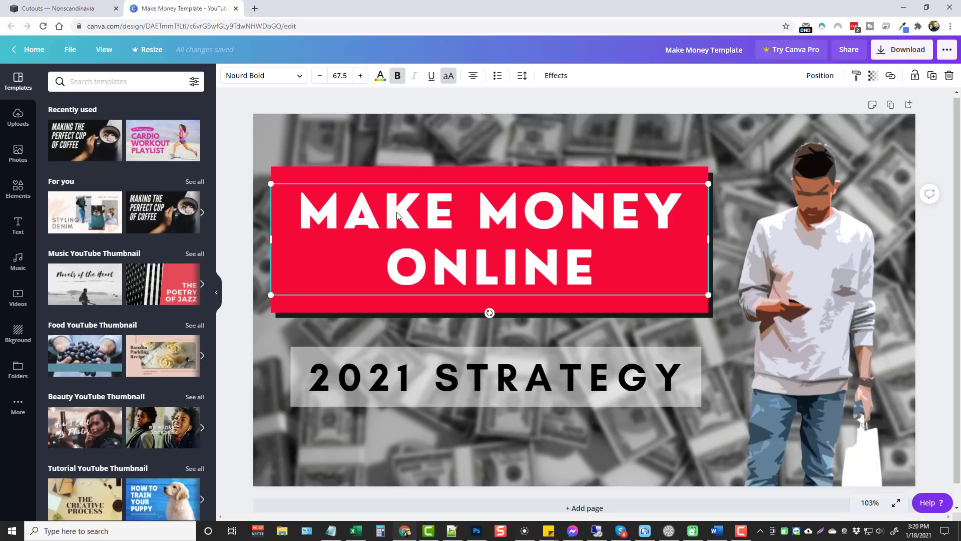
double_click(423, 215)
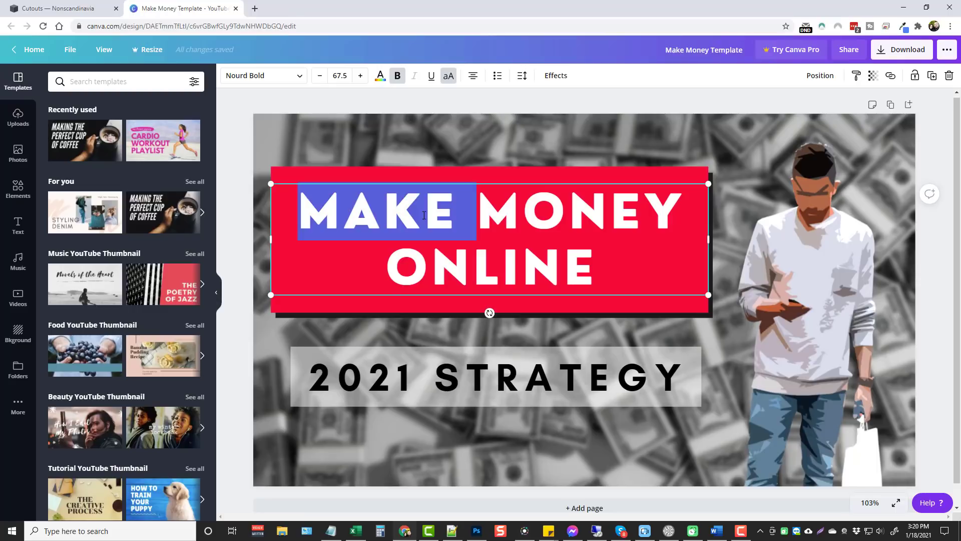
left_click(307, 213)
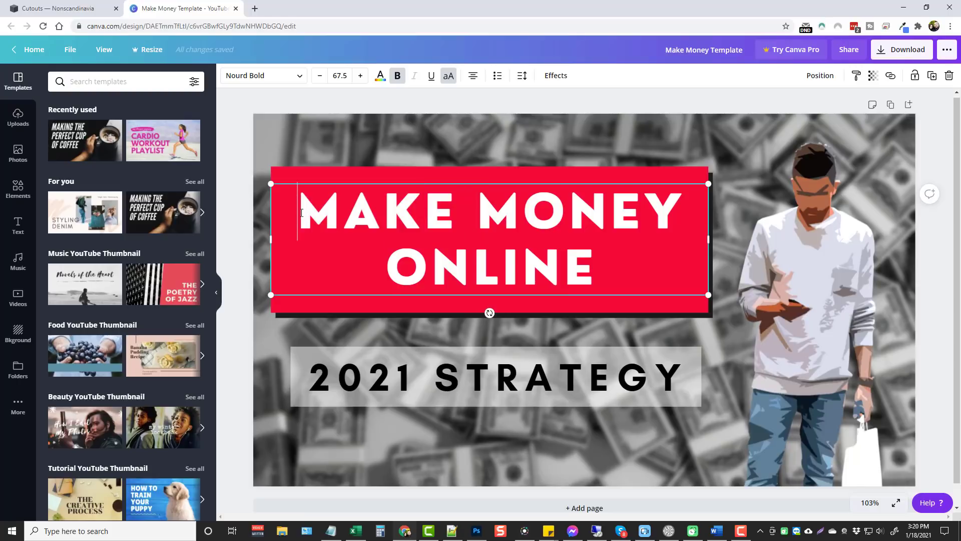
left_click_drag(302, 211, 595, 257)
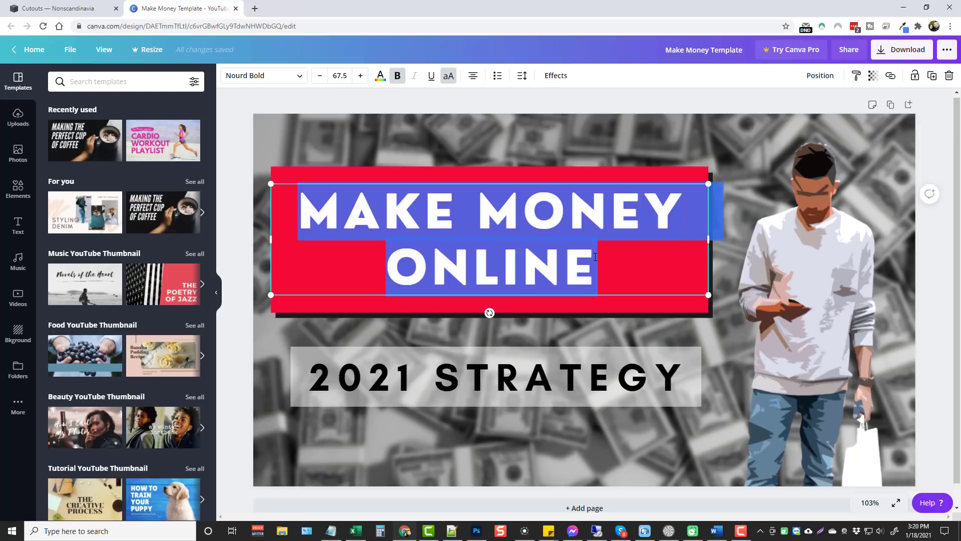
type("EAT HEALT")
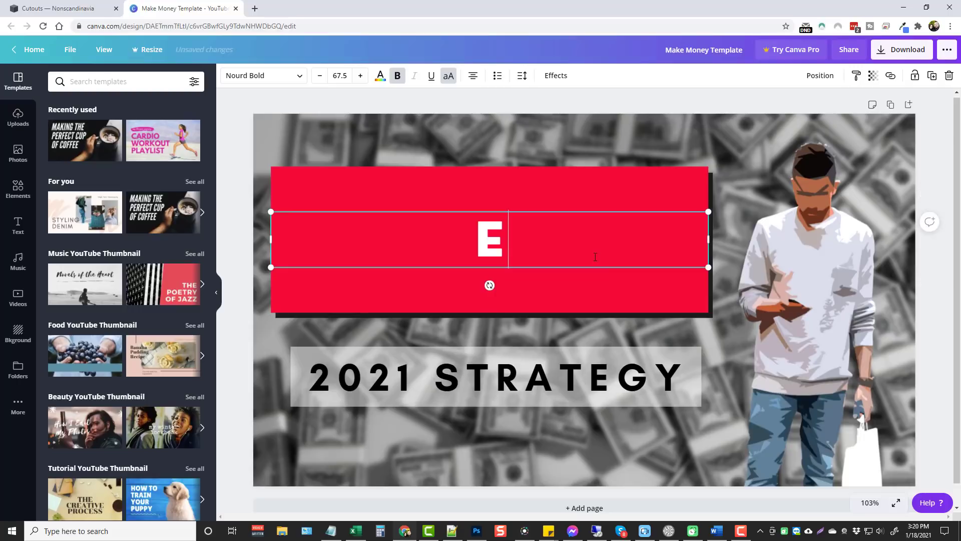
type("HY")
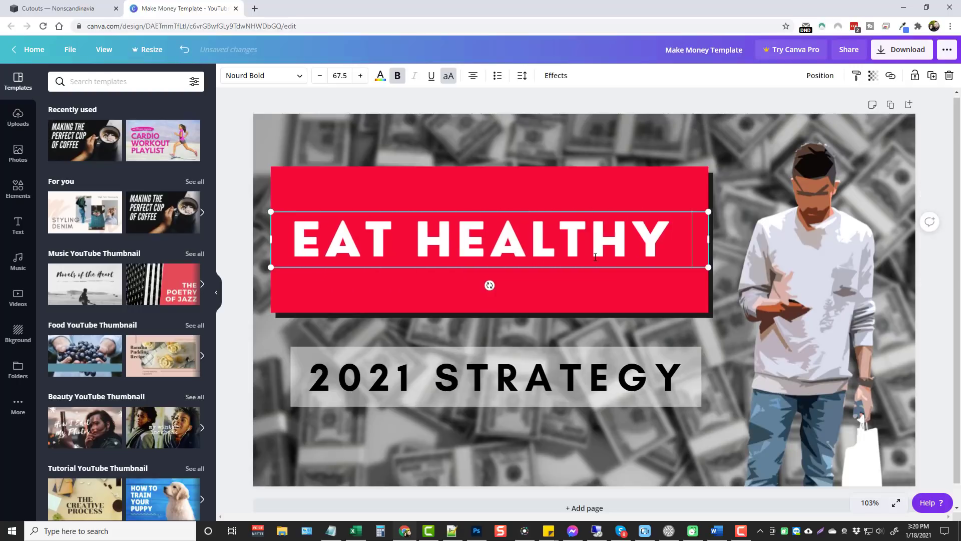
type(" IN 2021")
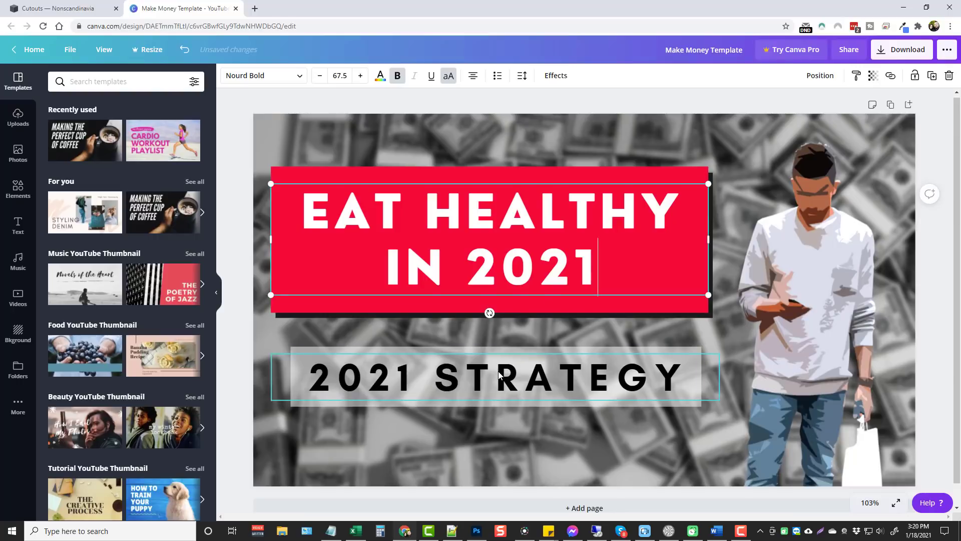
- Replace the subtitle text below the red box with "GET FIT FAST!"
left_click(478, 375)
double_click(363, 373)
left_click_drag(308, 375, 689, 376)
type("GET FIT FAST!")
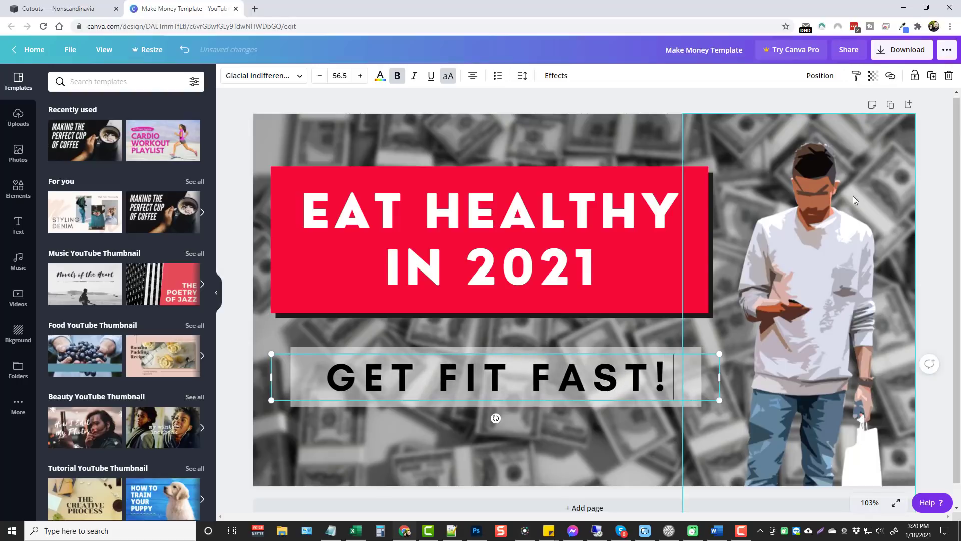
left_click(936, 351)
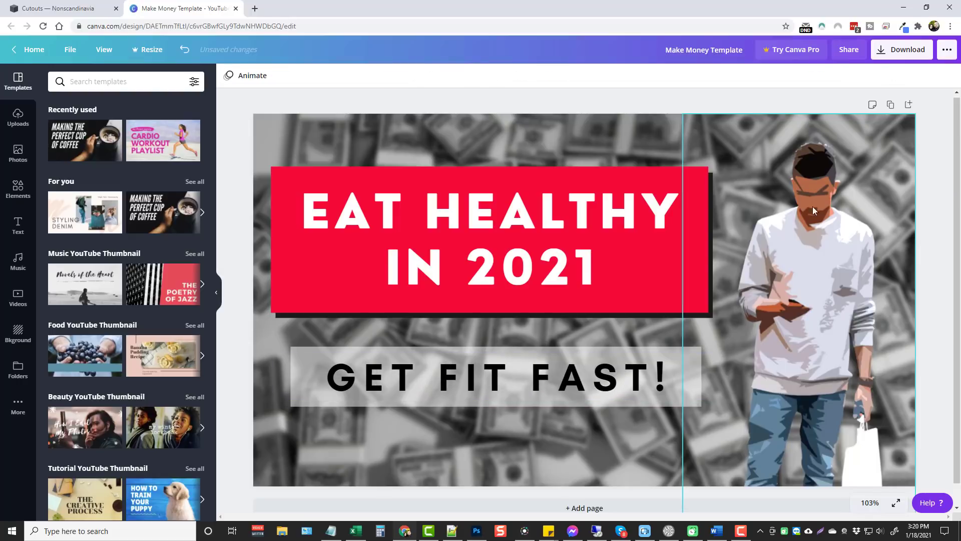
- Select the man cutout, switch to the Nonscandinavia cutouts site and save the bearded man with shoulder bag as NS_0083.png in the Thumbs folder
left_click(810, 255)
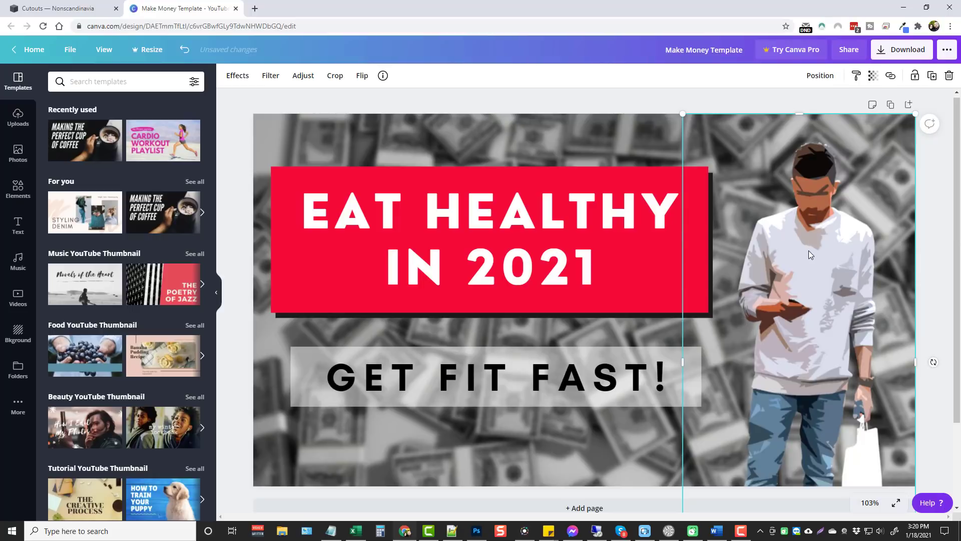
left_click(63, 9)
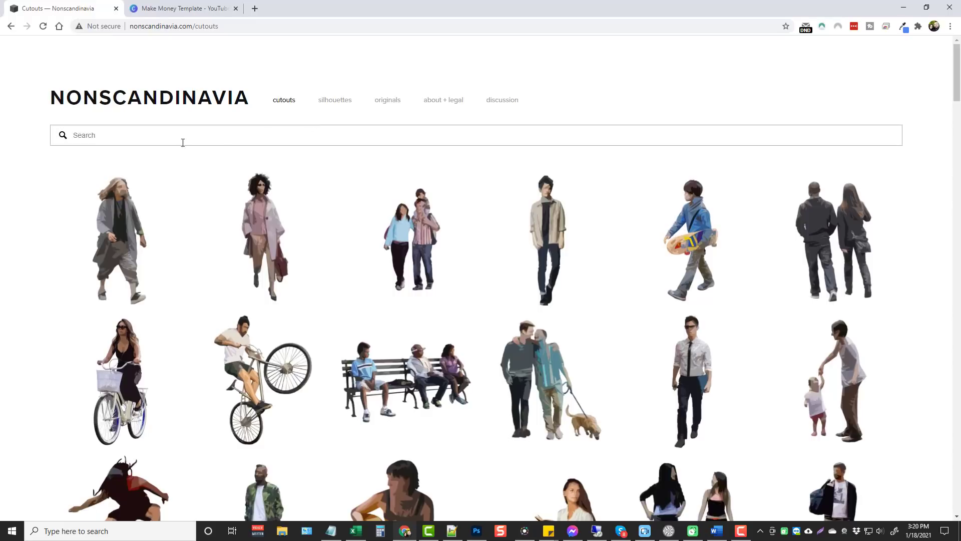
scroll(55, 215, "down", 2)
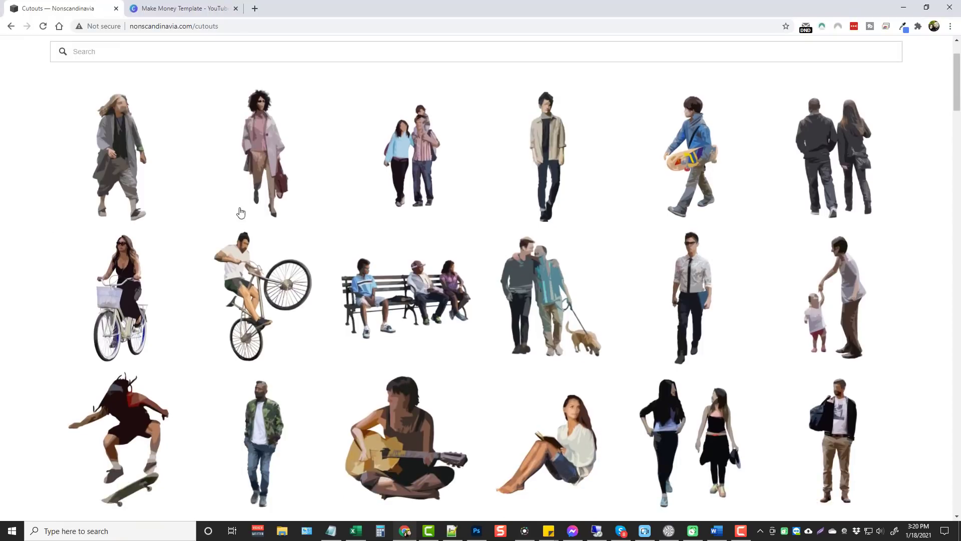
scroll(62, 246, "up", 2)
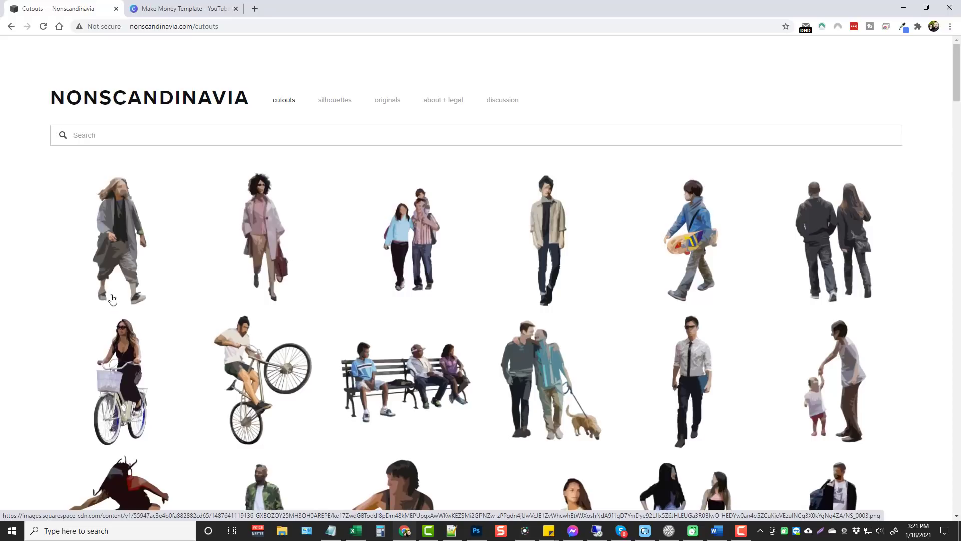
scroll(394, 275, "down", 7)
scroll(394, 276, "down", 3)
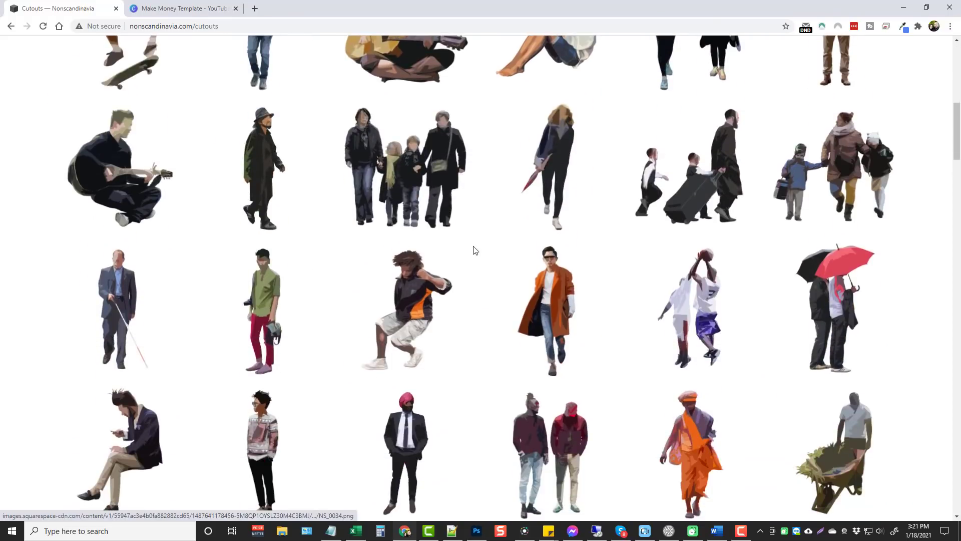
scroll(485, 245, "down", 3)
scroll(497, 241, "down", 15)
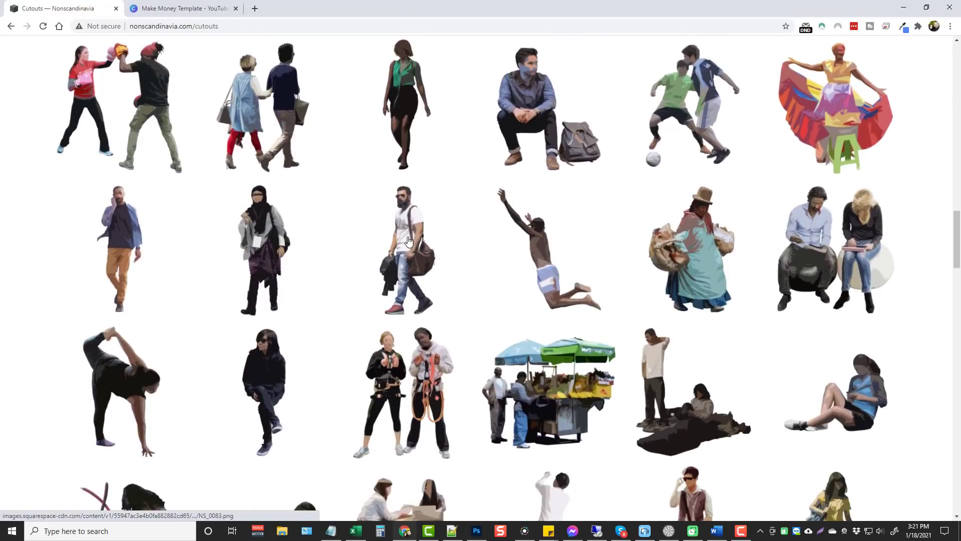
left_click(404, 236)
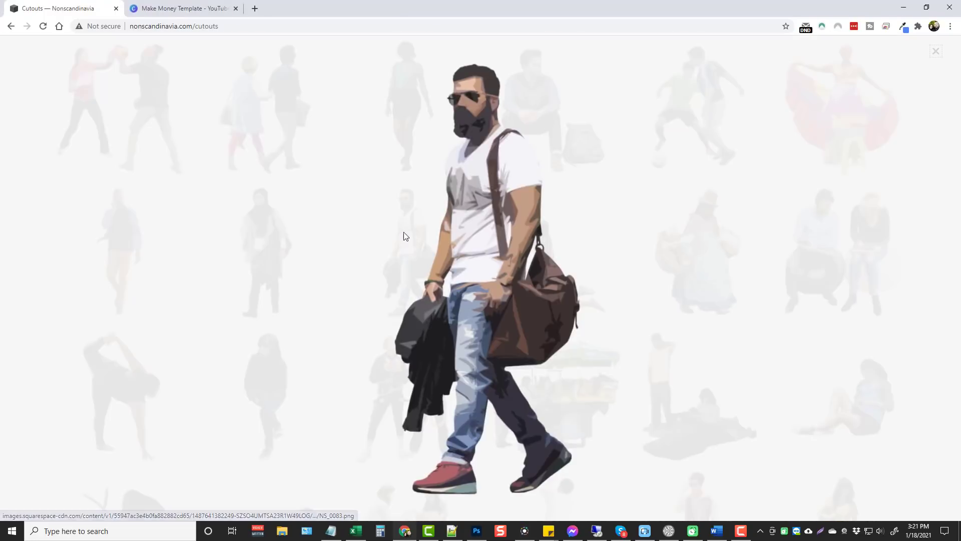
right_click(472, 220)
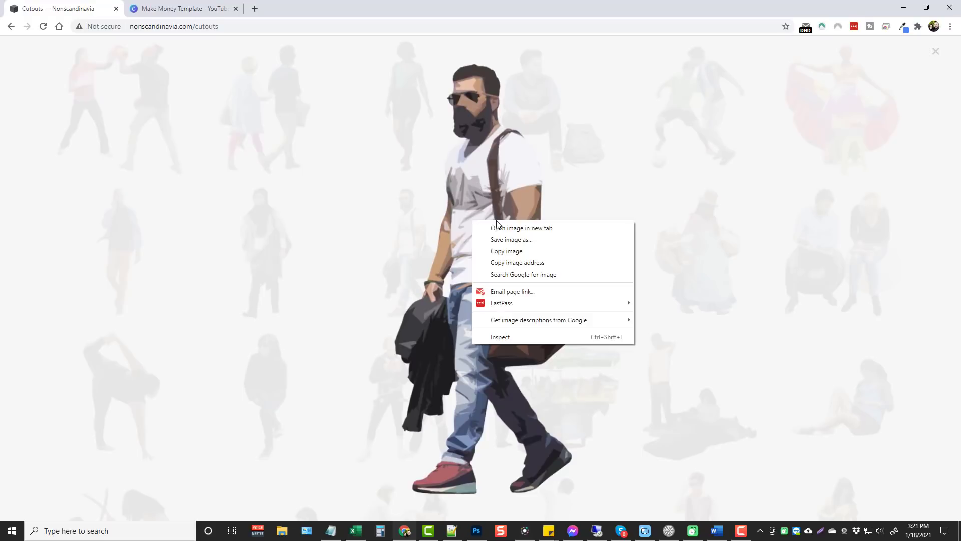
left_click(512, 240)
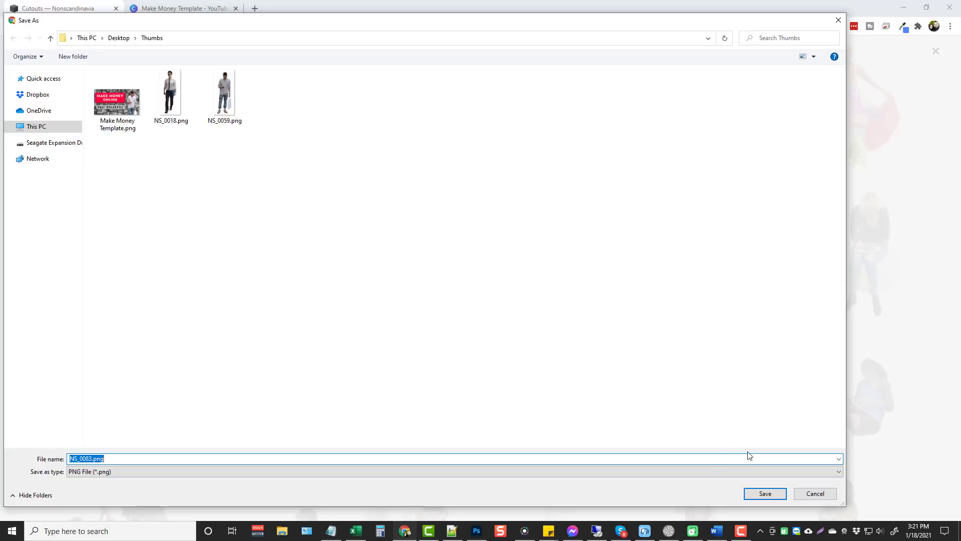
left_click(765, 495)
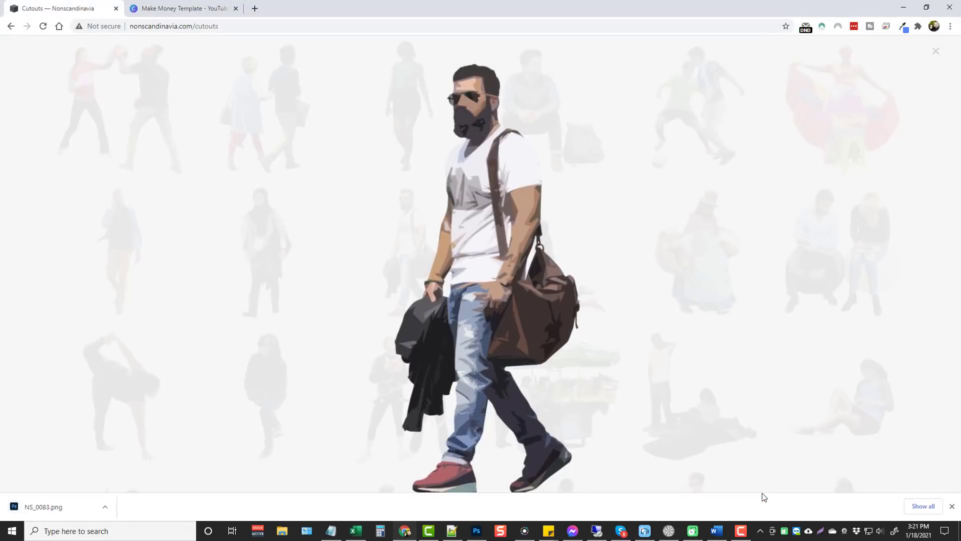
- Switch back to the Canva design, delete the man cutout and upload NS_0083.png from the device's Thumbs folder
left_click(165, 8)
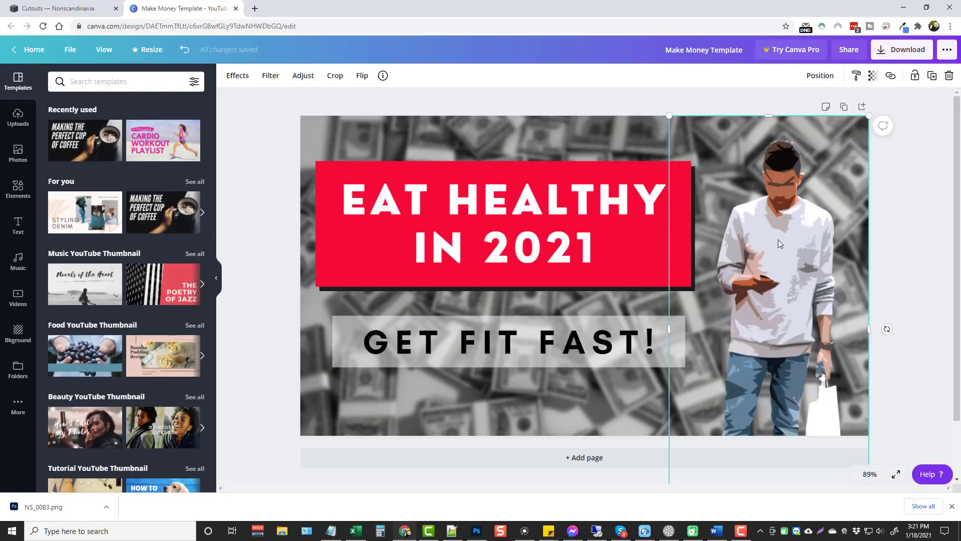
key("Delete")
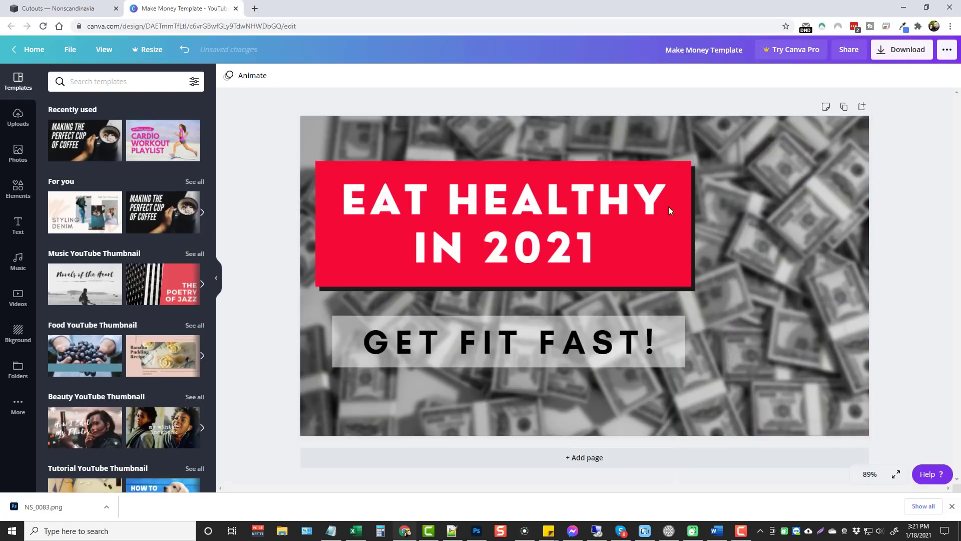
left_click(17, 118)
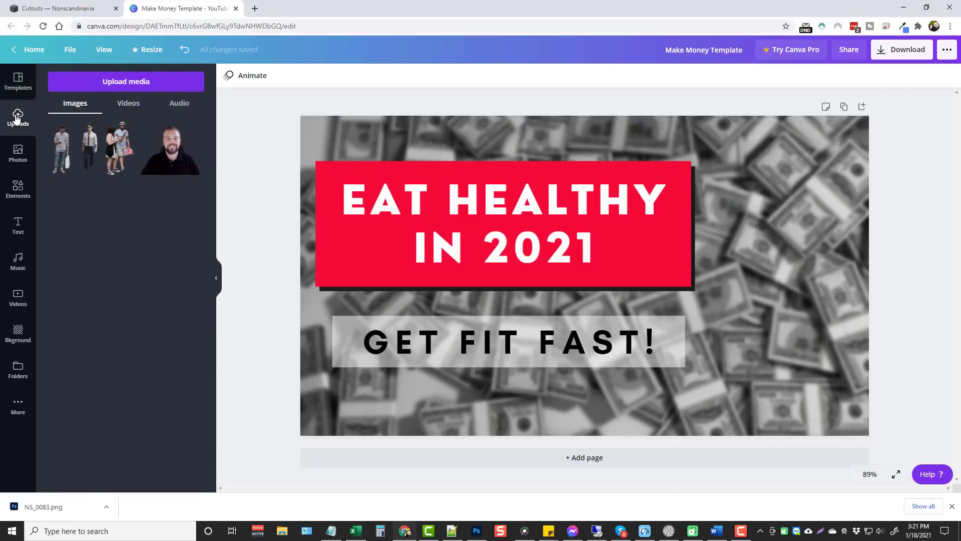
left_click(125, 81)
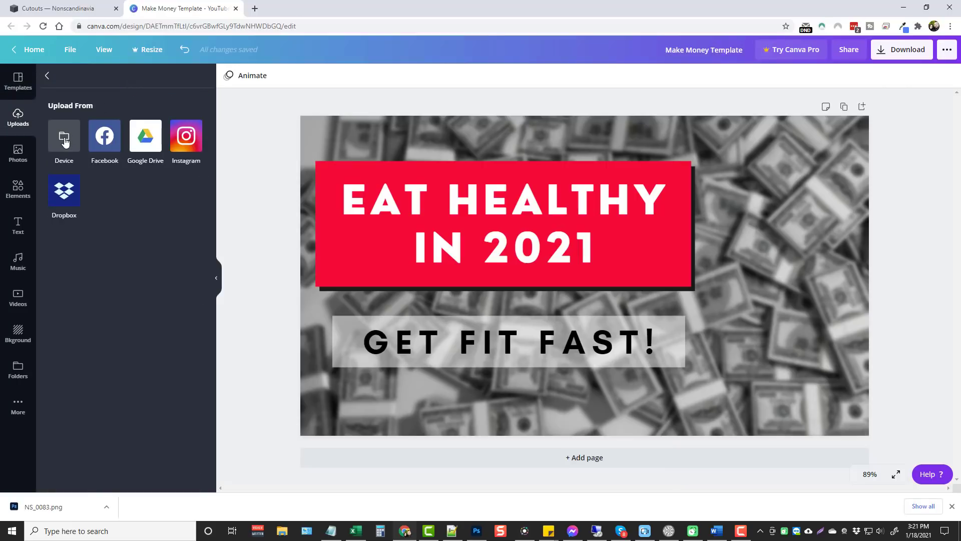
left_click(64, 140)
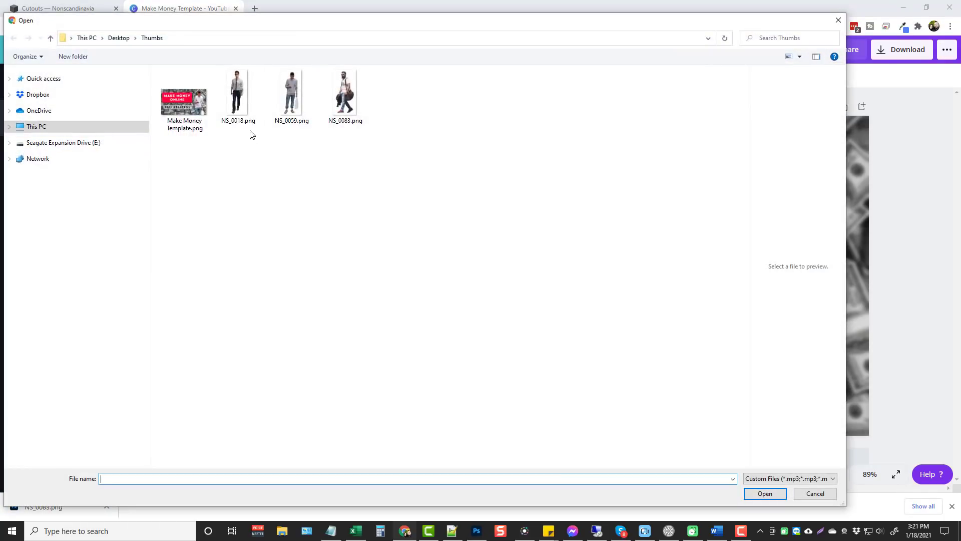
left_click(346, 91)
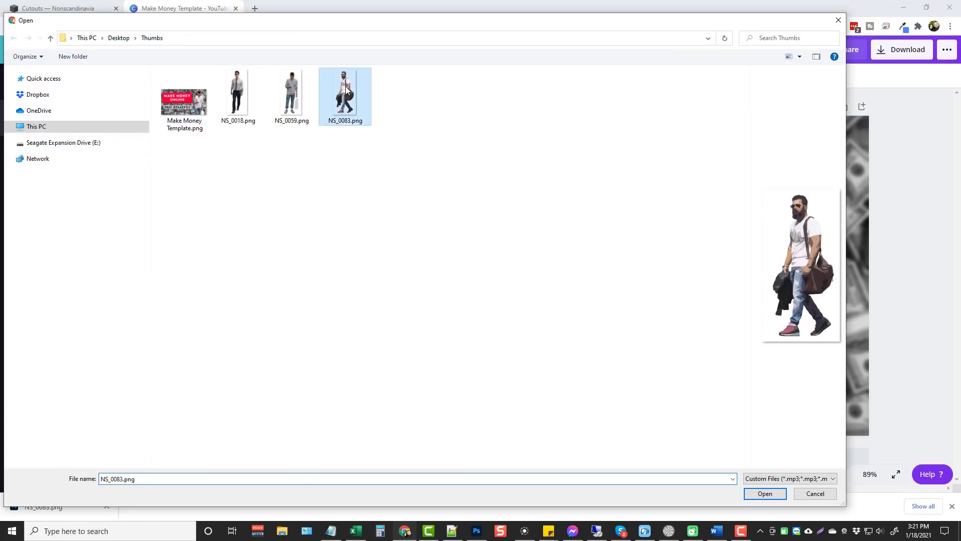
left_click(765, 493)
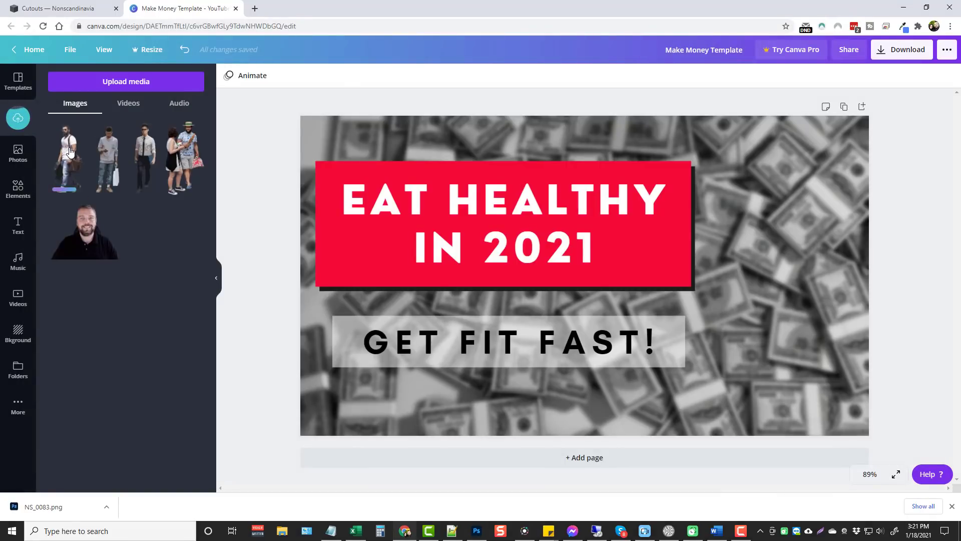
- Place the uploaded bearded man cutout to the right of the headline box and enlarge it to about 350 × 688
left_click(70, 151)
left_click_drag(582, 252, 807, 301)
left_click_drag(757, 225, 686, 151)
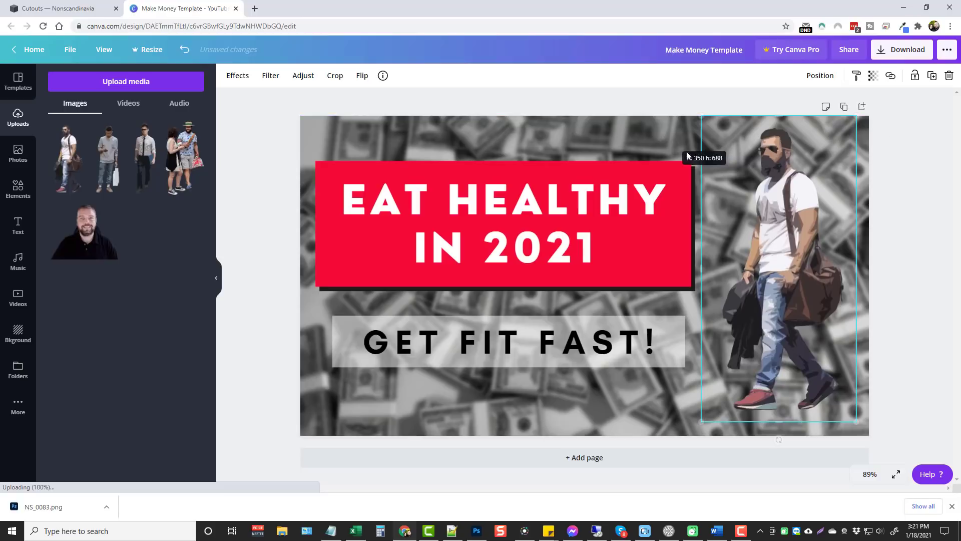
left_click(740, 407)
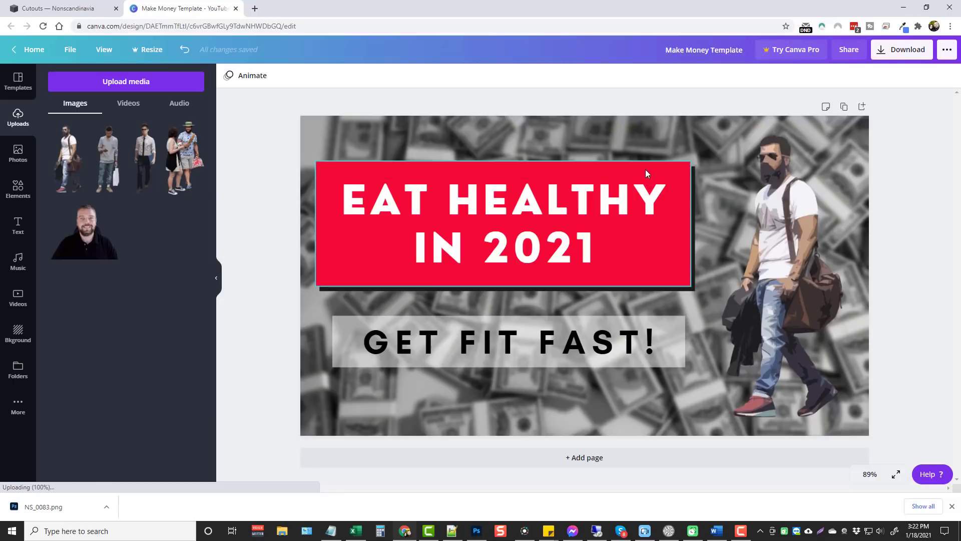
- Recolor the red box behind the headline to the dark green from the default colors
left_click(684, 167)
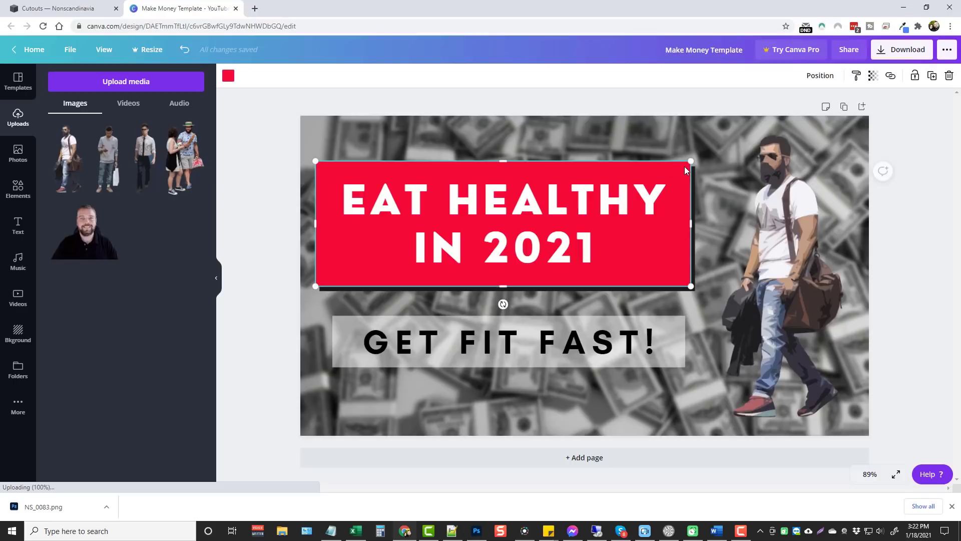
left_click(229, 76)
left_click(58, 377)
key("Escape")
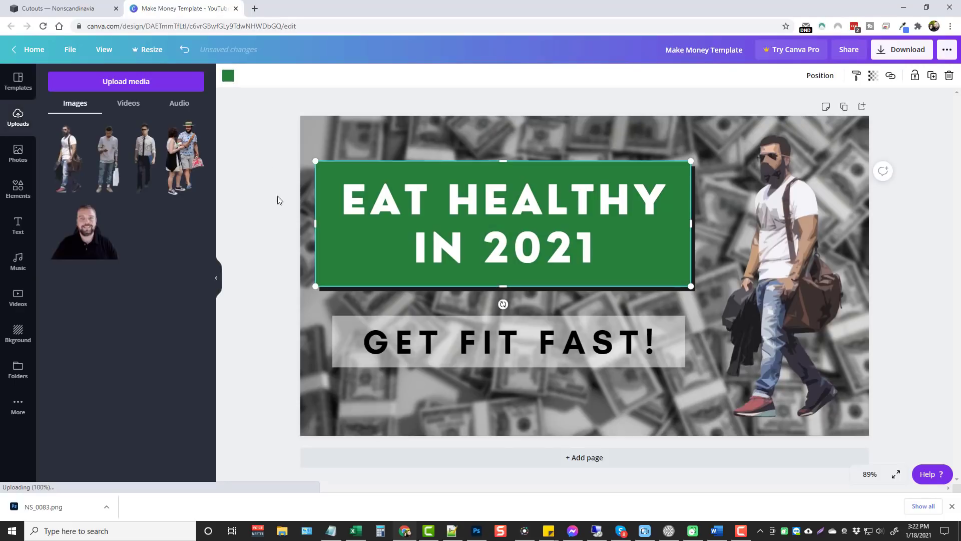
left_click(909, 213)
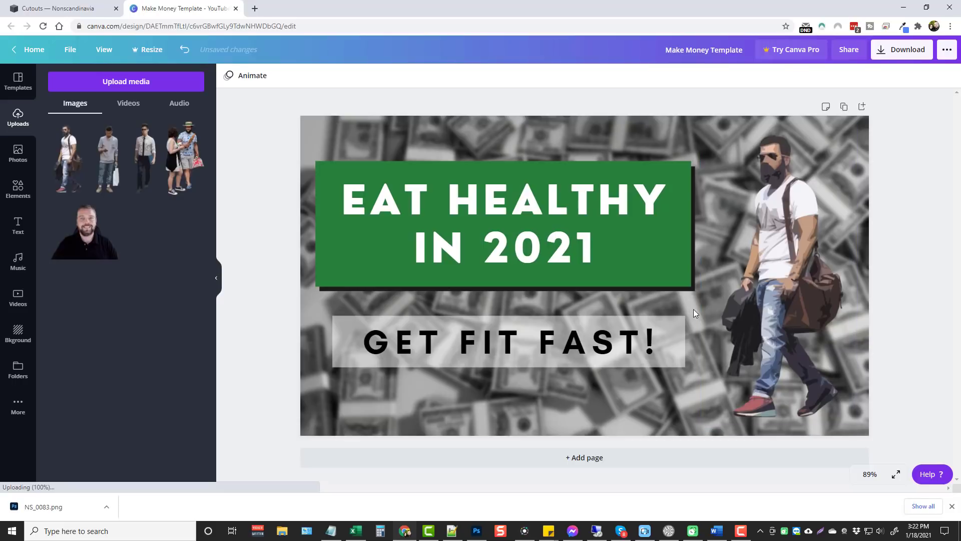
- Recolor the black shadow rectangle behind the green headline box to the default yellow
left_click(661, 291)
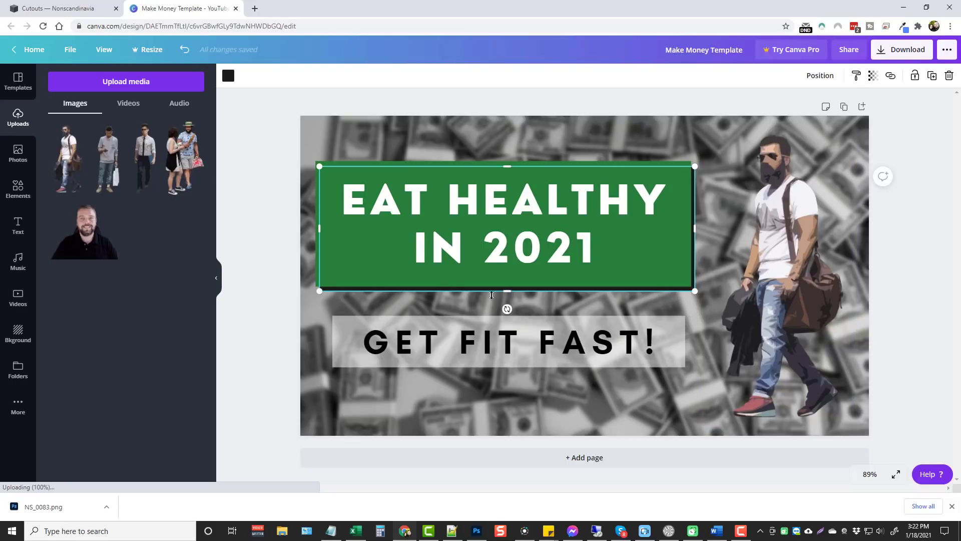
left_click(227, 76)
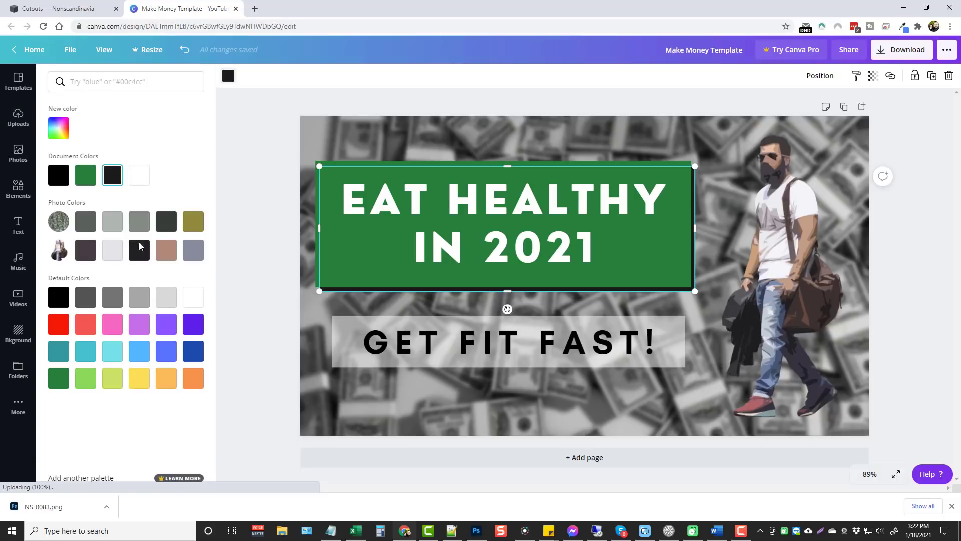
left_click(142, 382)
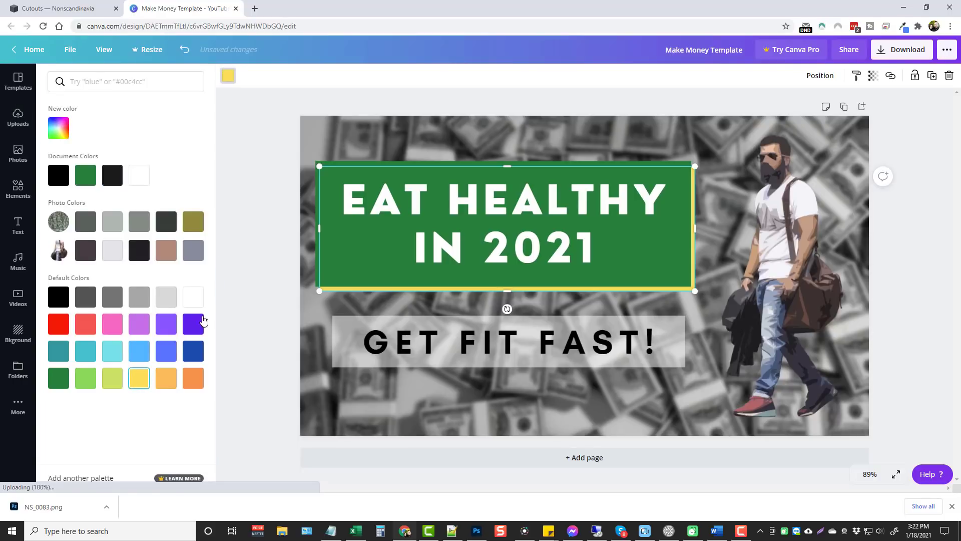
key("Escape")
left_click(909, 275)
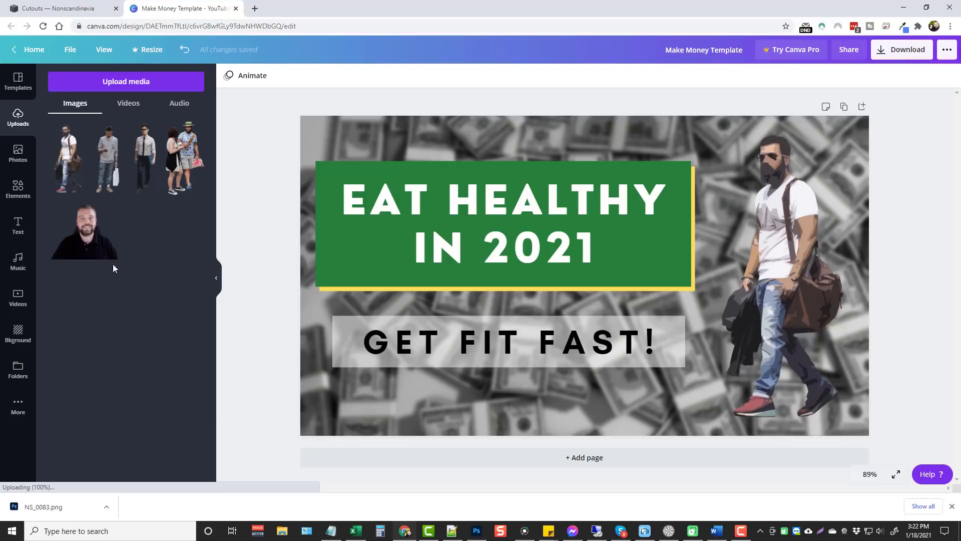
- Search the photo library for "food"
left_click(18, 151)
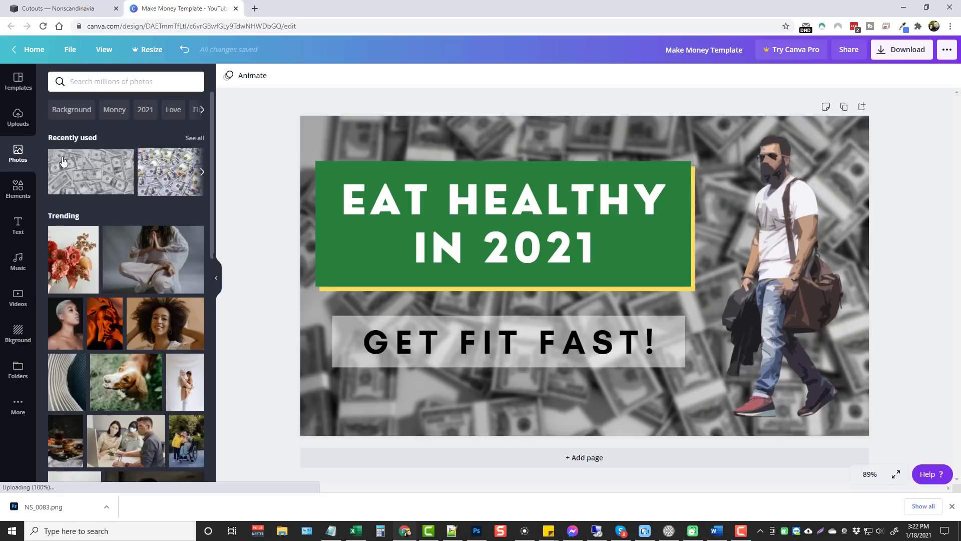
left_click(136, 80)
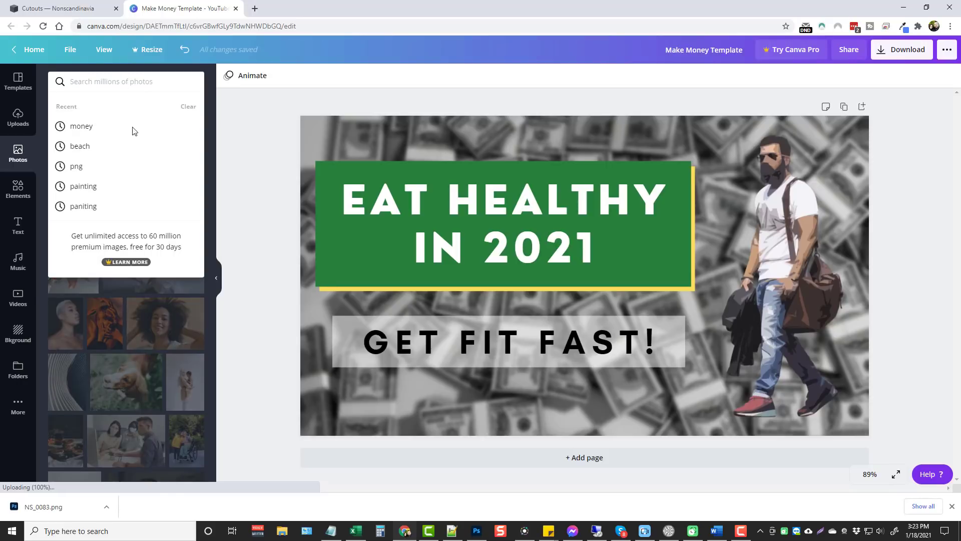
type("food")
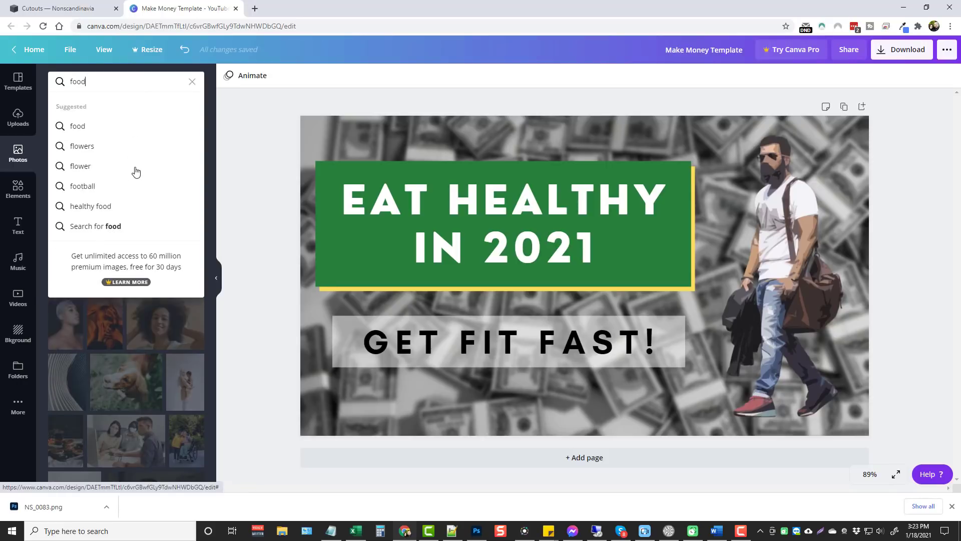
key("Return")
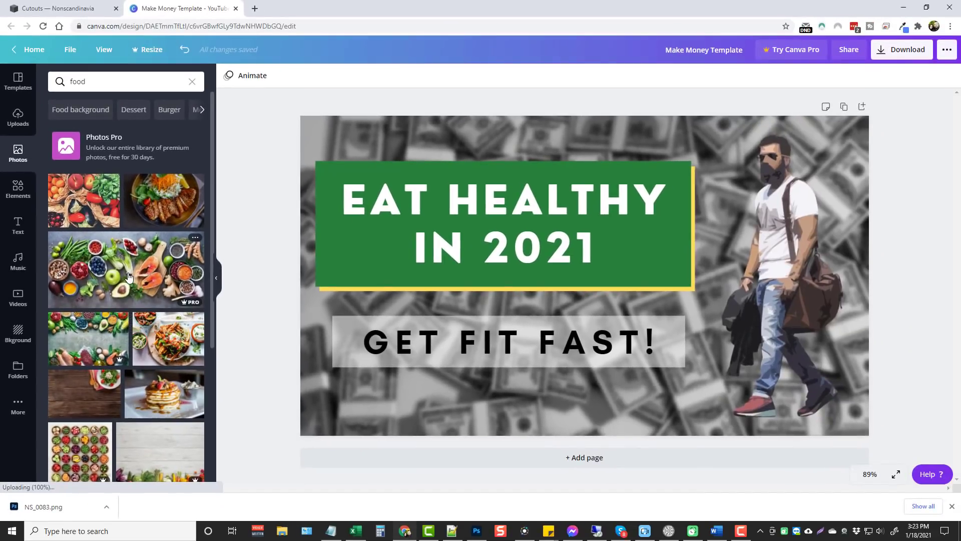
- Insert the free photo of a table with a bottle, salad and potatoes and replace the money background with it
scroll(246, 529, "down", 2)
scroll(122, 274, "down", 3)
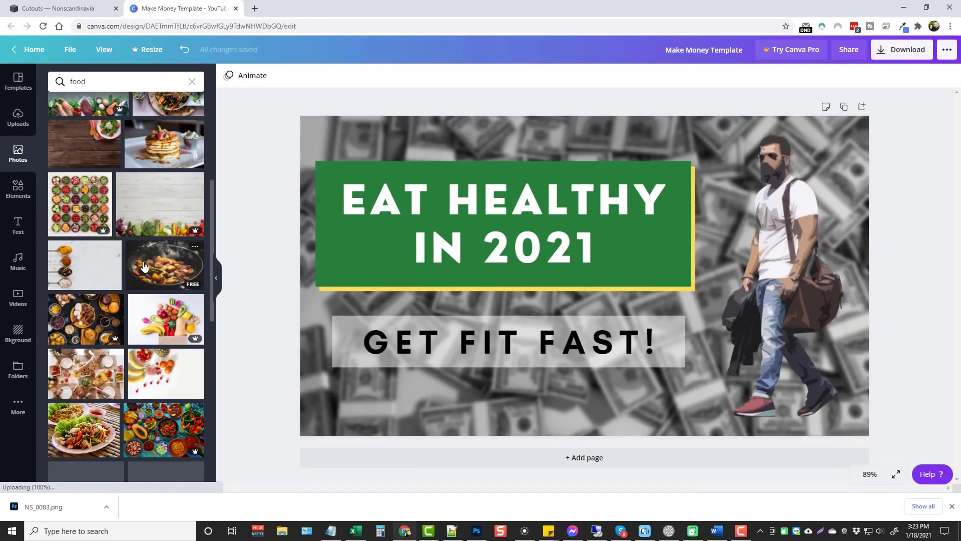
scroll(156, 291, "down", 3)
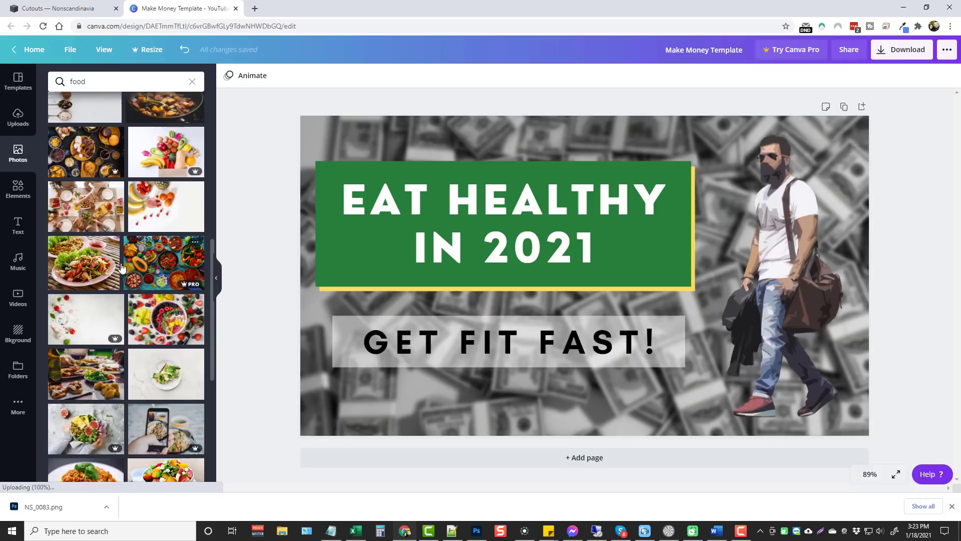
scroll(100, 272, "down", 3)
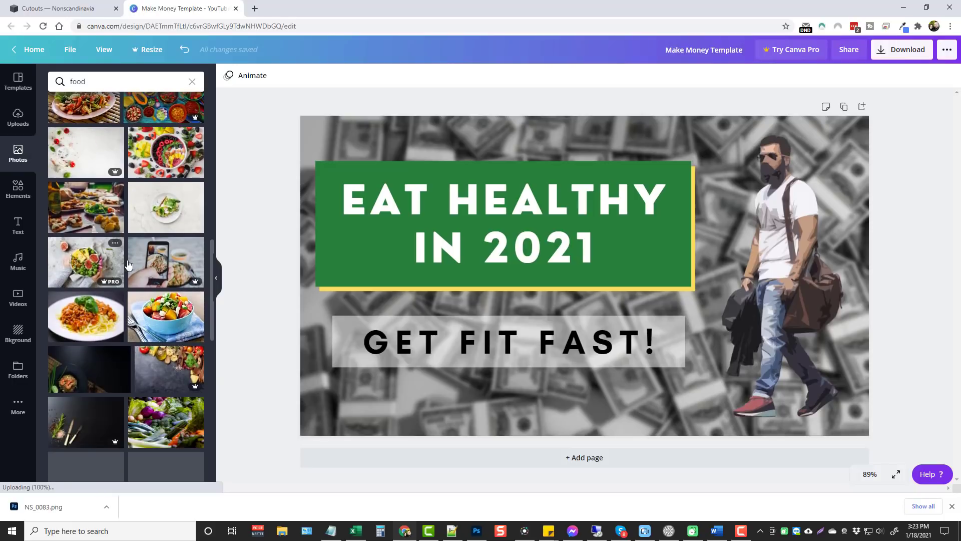
left_click(84, 213)
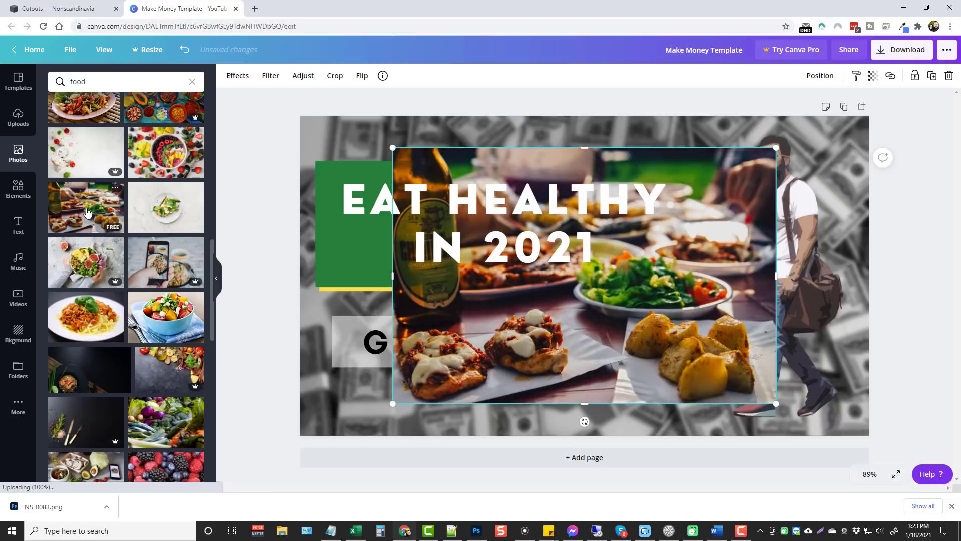
left_click_drag(760, 210, 804, 212)
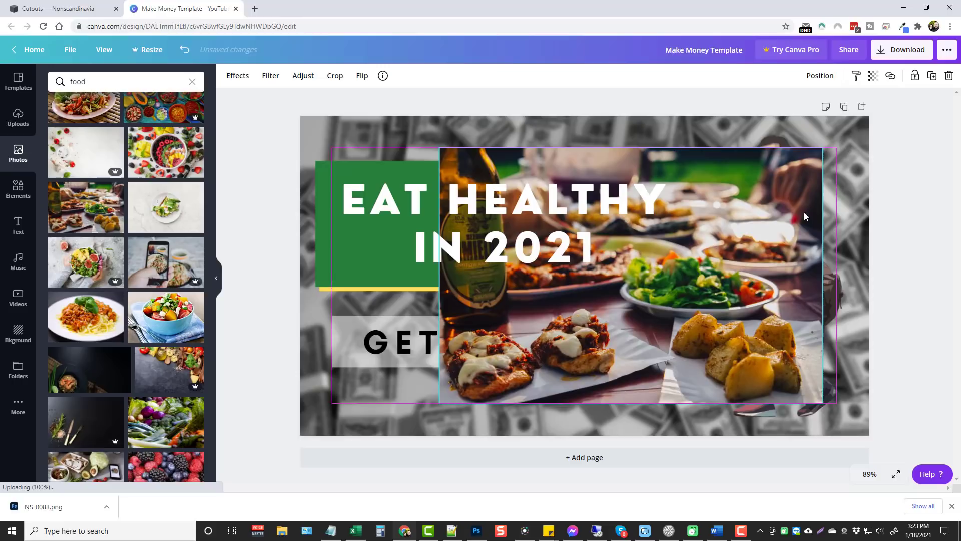
right_click(773, 299)
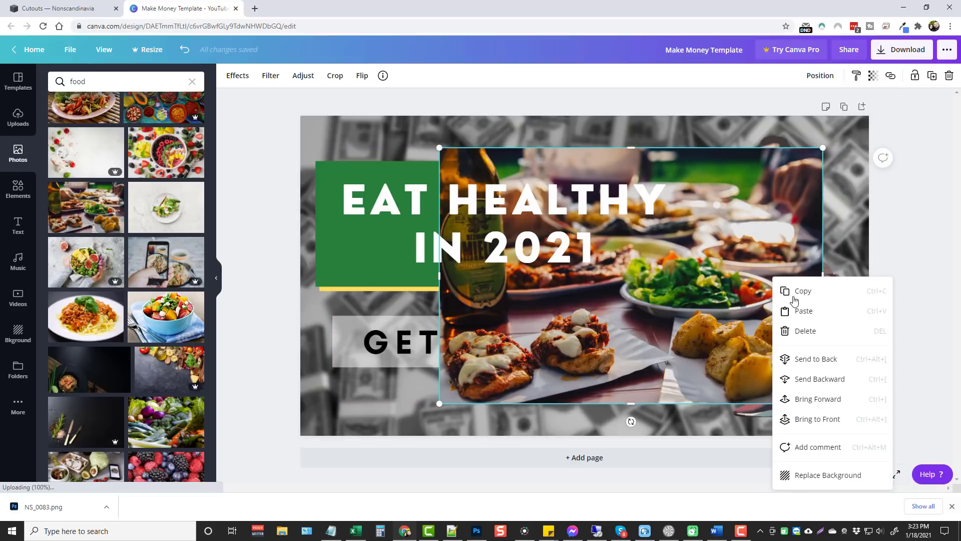
left_click(829, 475)
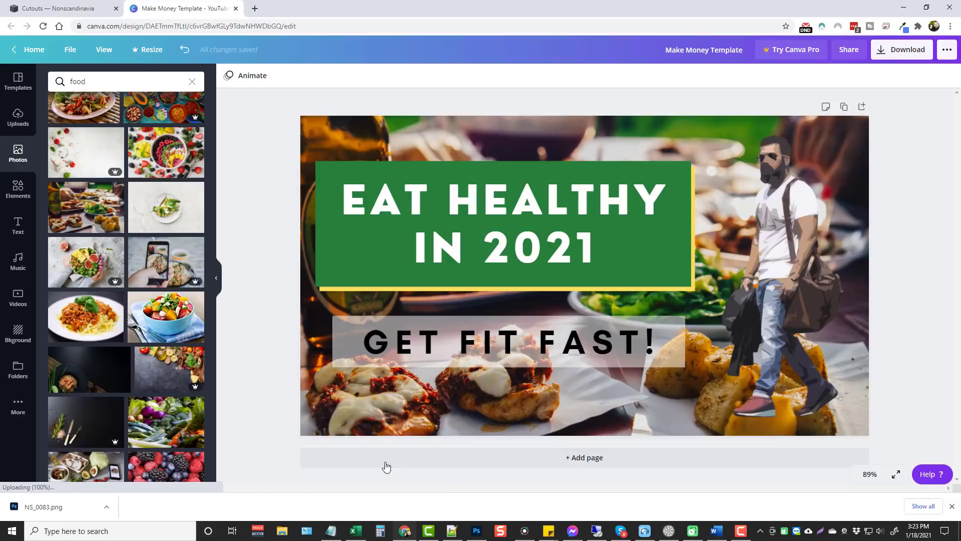
- Adjust the food background image with a blur of 10
left_click(415, 414)
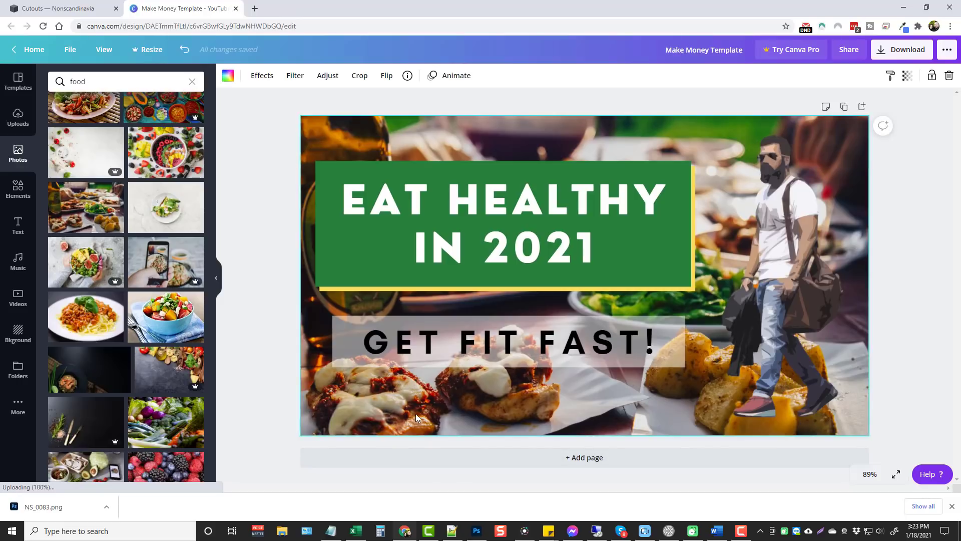
left_click(297, 77)
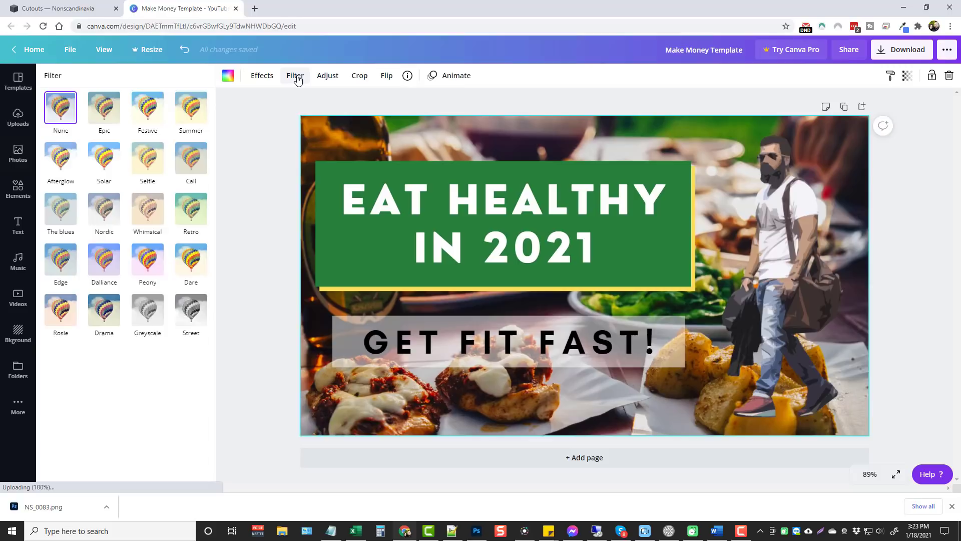
left_click(326, 79)
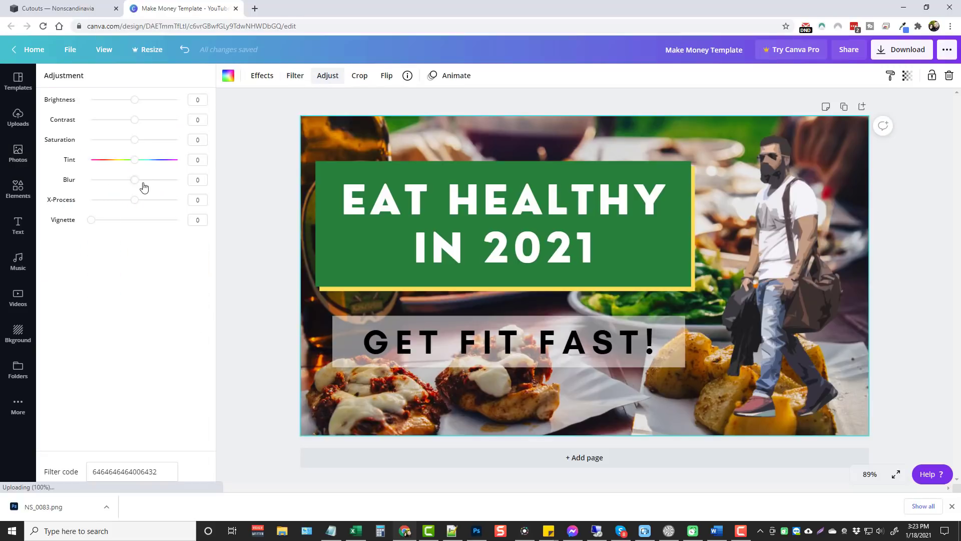
left_click_drag(135, 182, 138, 183)
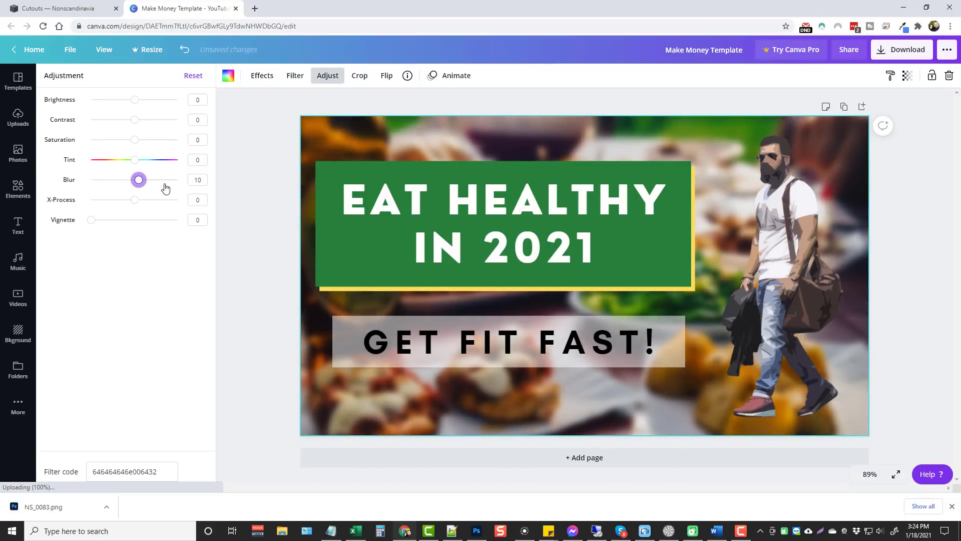
left_click(245, 217)
left_click(919, 305)
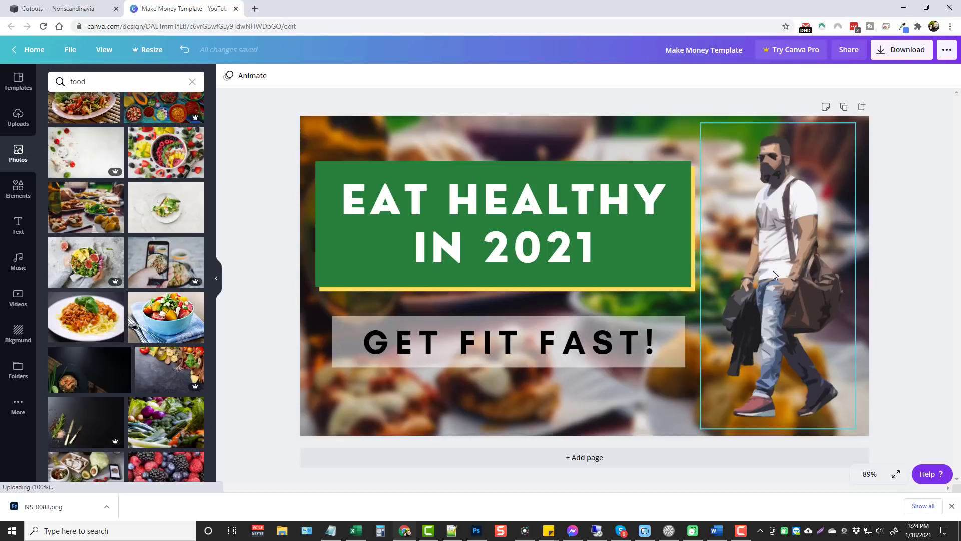
- Delete the man cutout and shift the yellow rectangle, green box and headline text to the horizontal center of the page
left_click(774, 244)
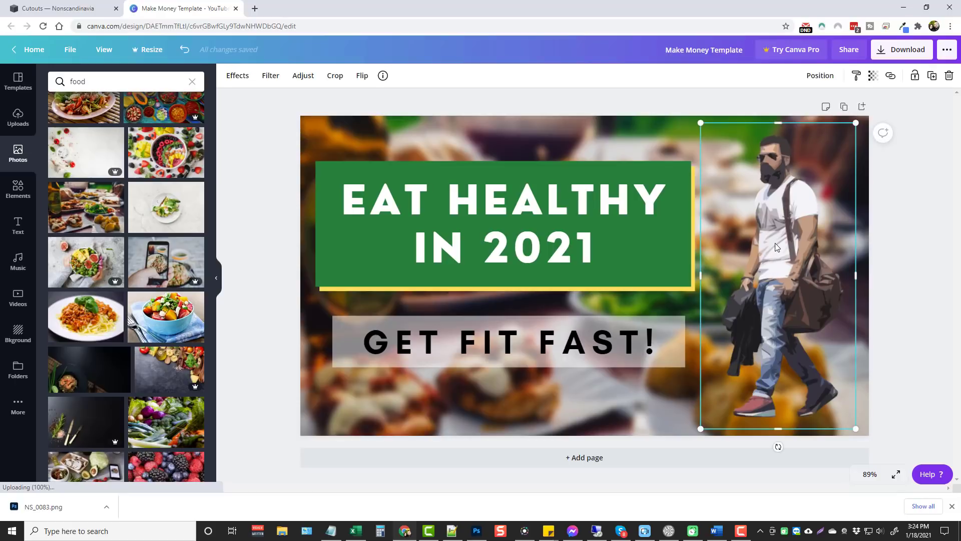
key("Delete")
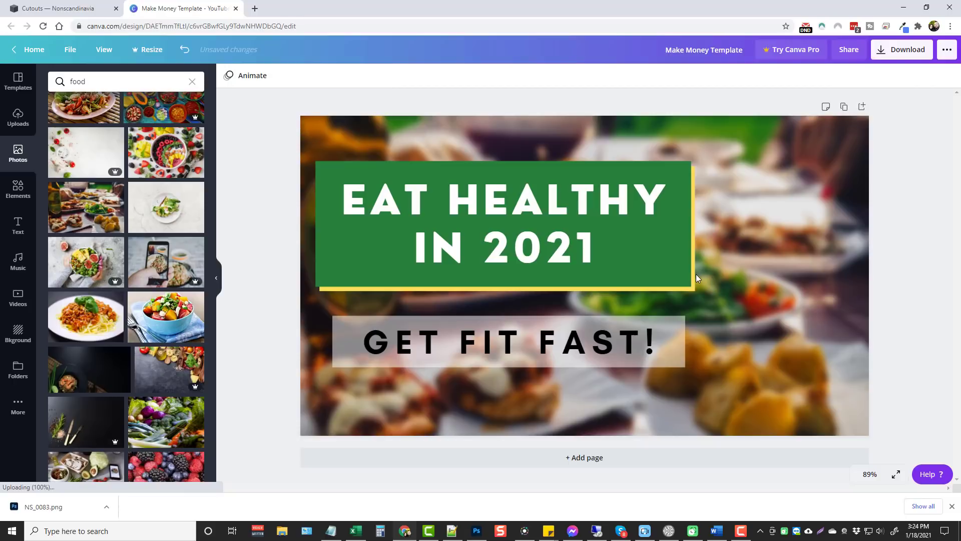
left_click_drag(694, 274, 770, 274)
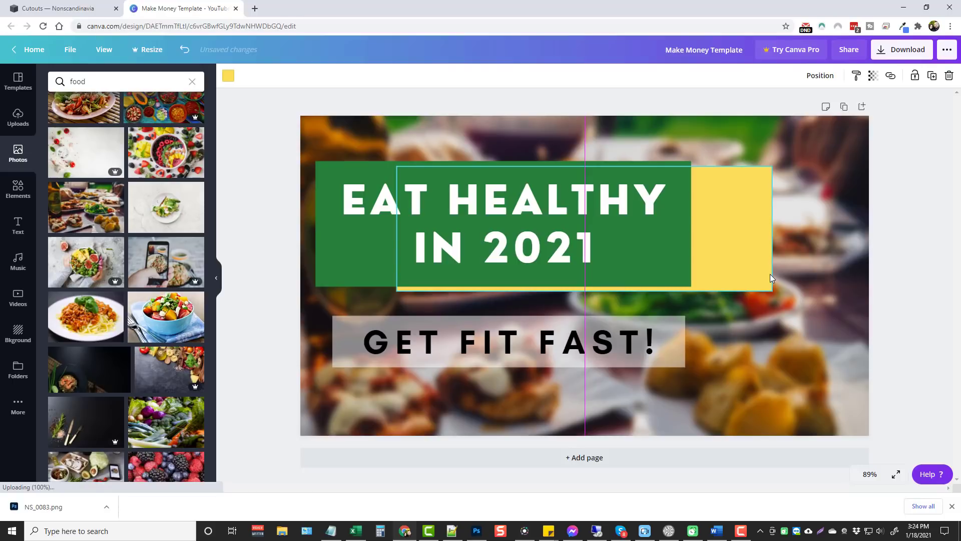
left_click(688, 279)
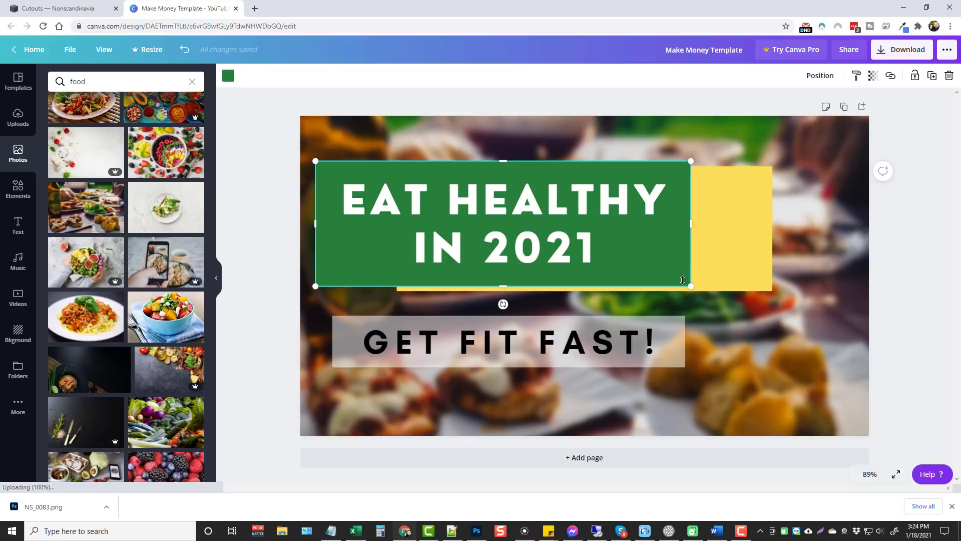
left_click_drag(681, 280, 760, 275)
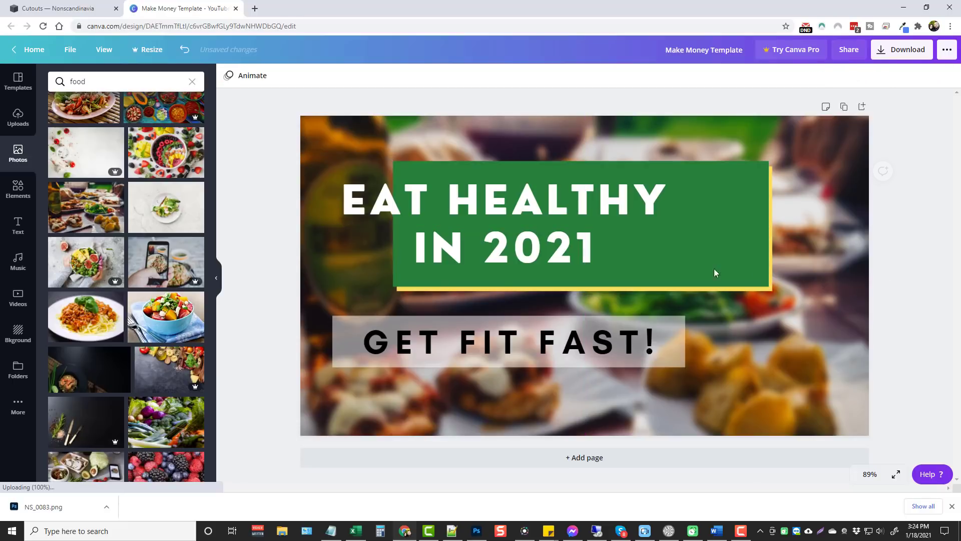
left_click_drag(607, 207, 688, 206)
- Move the translucent subtitle bar and the "GET FIT FAST!" text so they sit centered below the green headline box
left_click(687, 368)
mouse_move(678, 361)
left_mouse_down()
mouse_move(686, 359)
mouse_move(672, 358)
mouse_move(672, 347)
mouse_move(660, 360)
mouse_move(739, 353)
mouse_move(732, 356)
left_mouse_up()
left_click(670, 364)
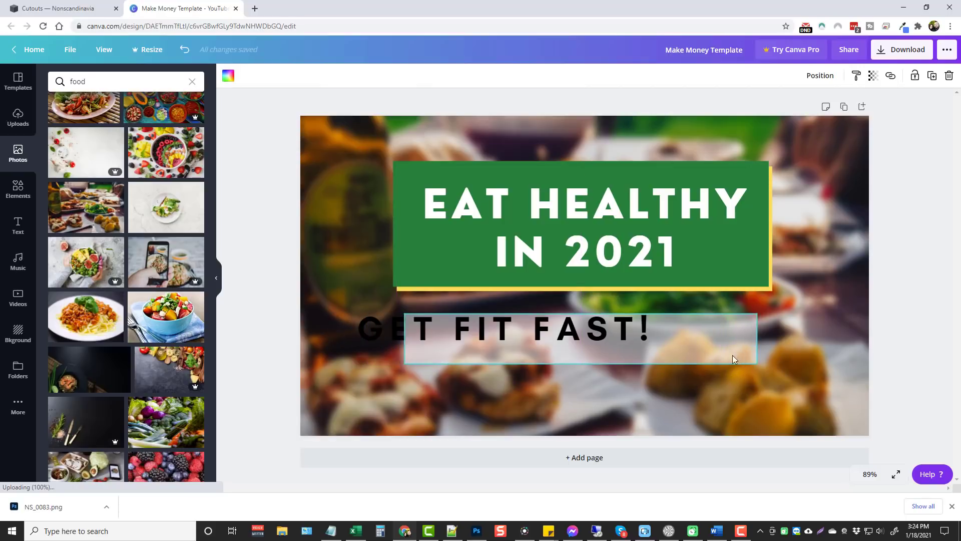
left_click_drag(619, 332, 684, 343)
left_click(917, 346)
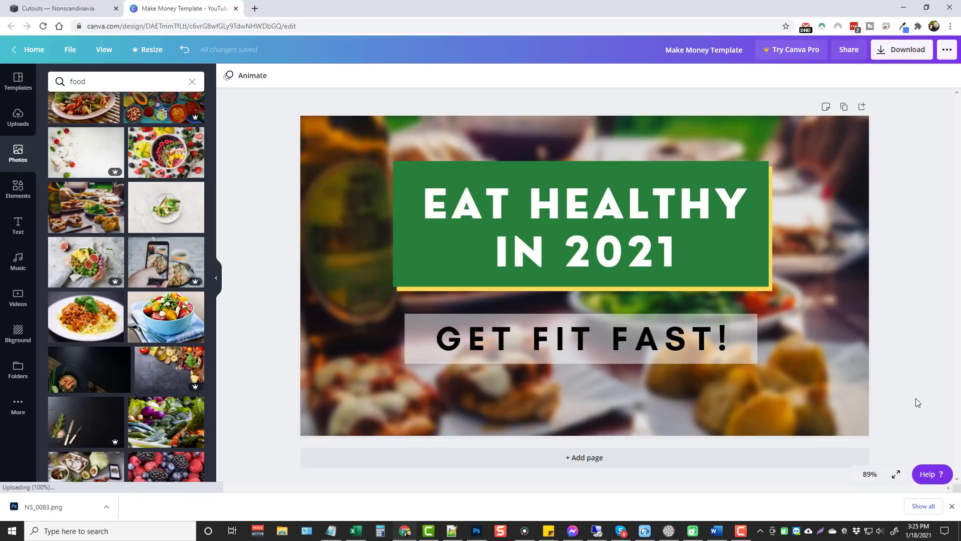
- Switch to the Nonscandinavia cutouts page and browse the gallery to examine the range of people cutouts on offer
key("ctrl+Tab")
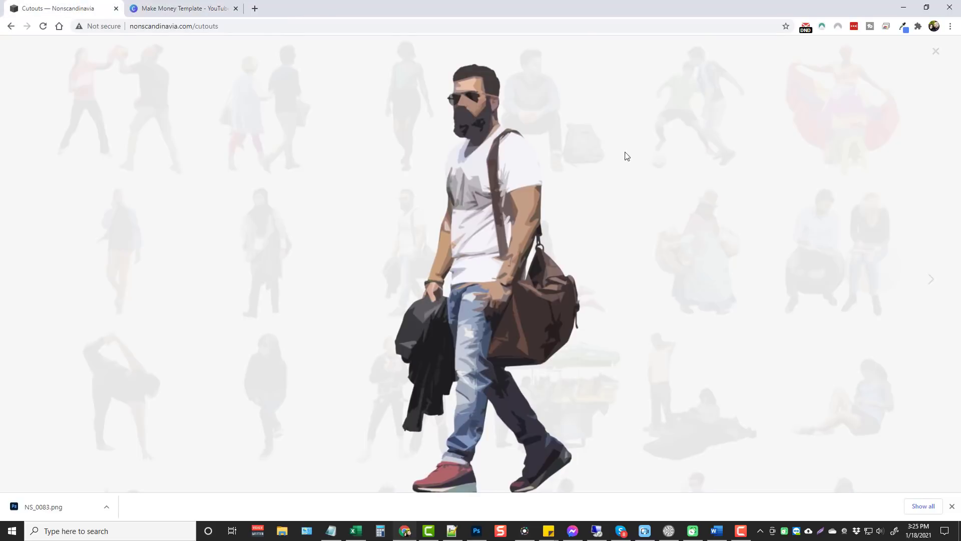
left_click(938, 55)
scroll(472, 285, "up", 10)
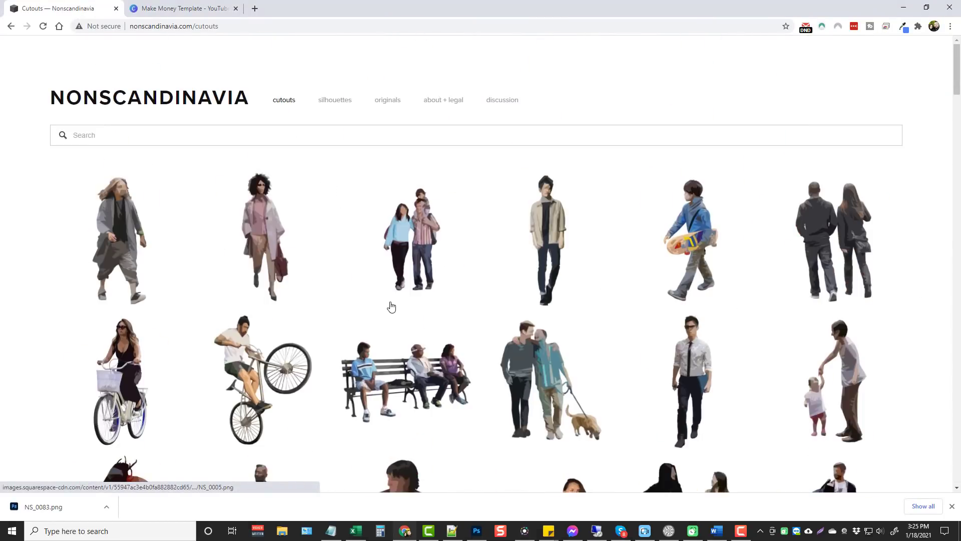
scroll(436, 328, "down", 9)
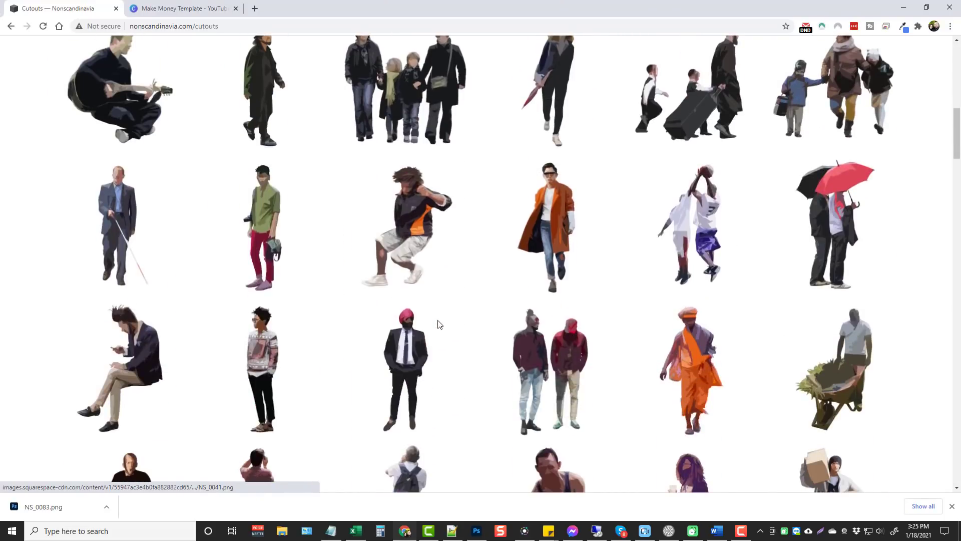
scroll(449, 328, "down", 5)
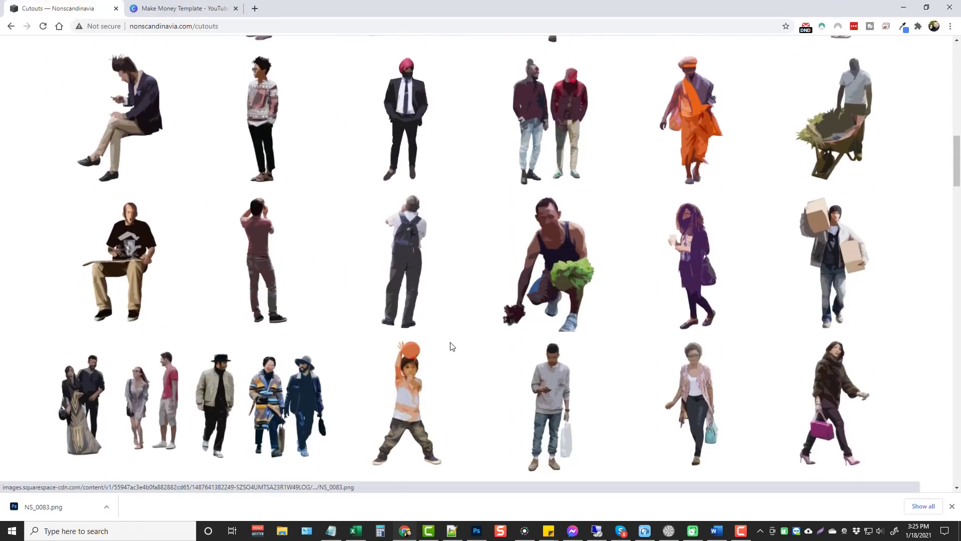
scroll(429, 350, "down", 7)
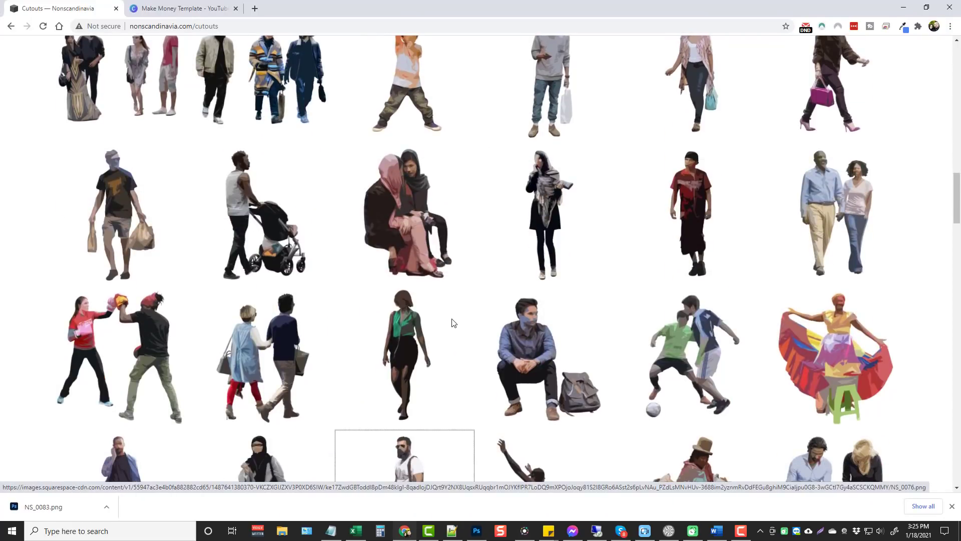
scroll(443, 341, "up", 20)
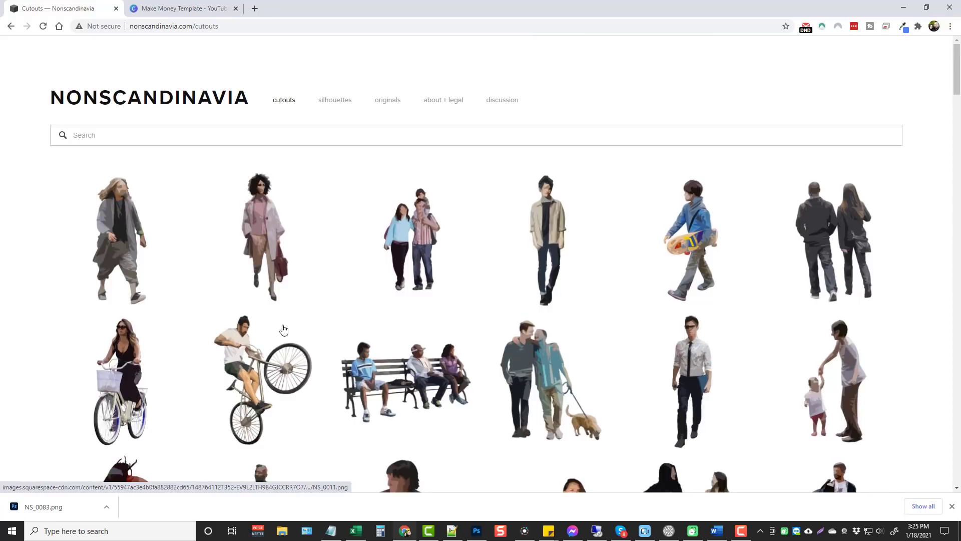
left_click(953, 508)
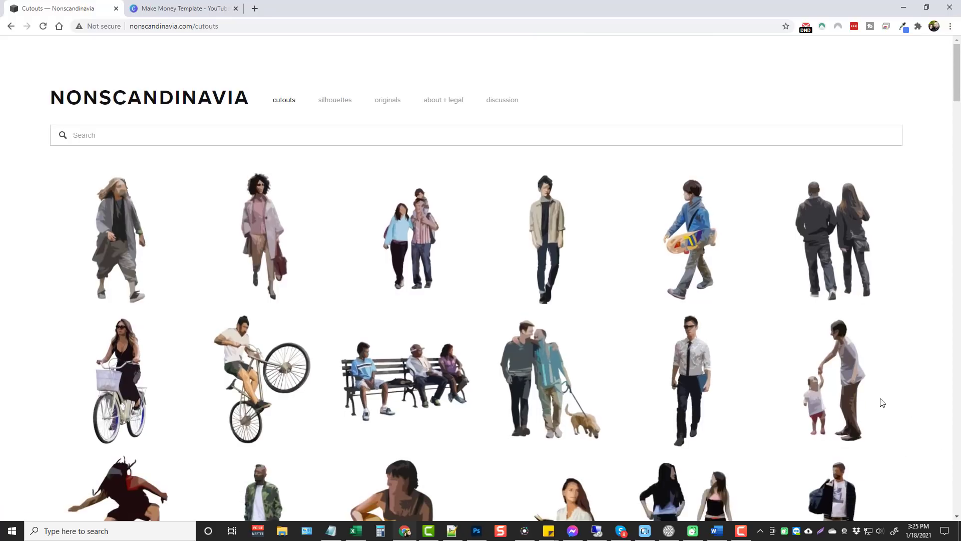
scroll(639, 384, "down", 1)
scroll(639, 384, "down", 4)
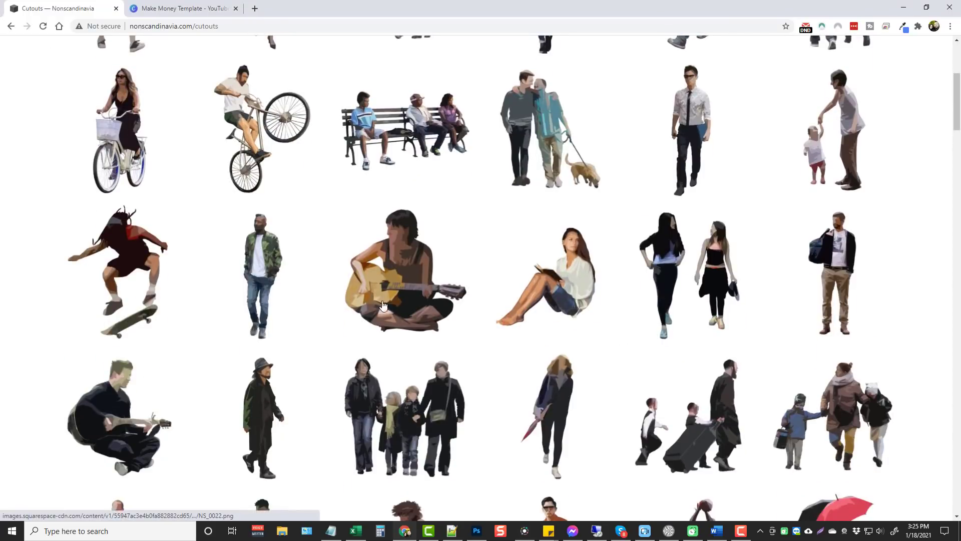
scroll(332, 350, "down", 4)
scroll(340, 350, "down", 8)
scroll(336, 370, "up", 17)
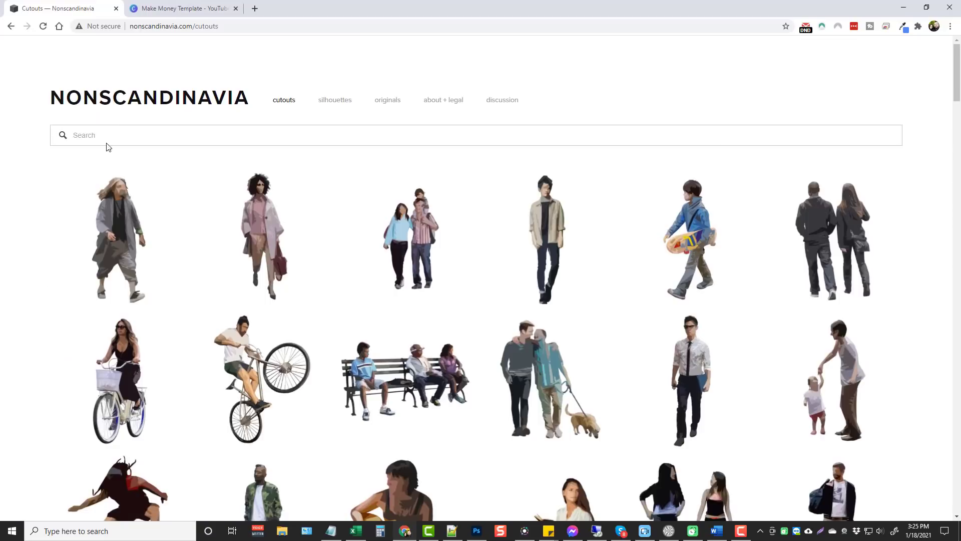
- Return to the Canva design and place the uploaded portrait of the bearded man in the thumbnail's lower-right corner
left_click(169, 16)
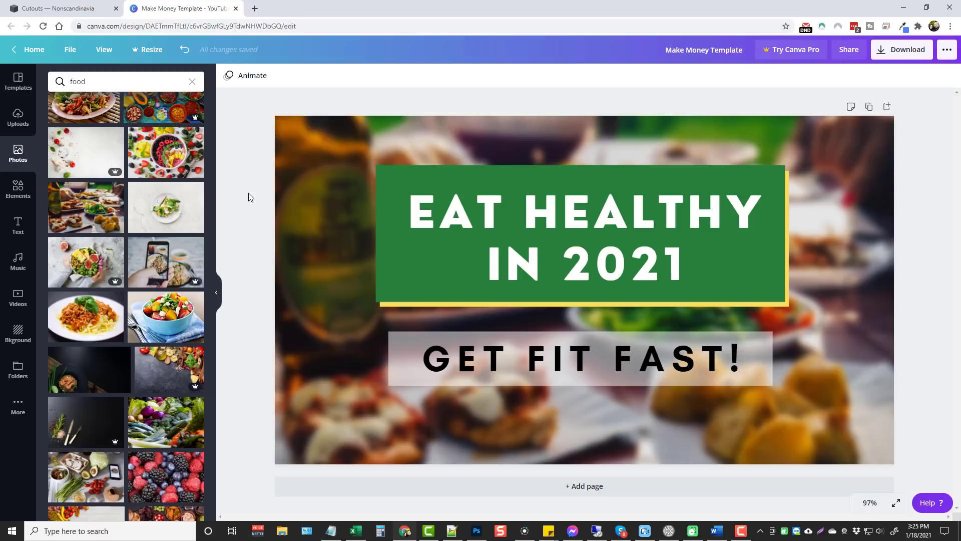
left_click(18, 118)
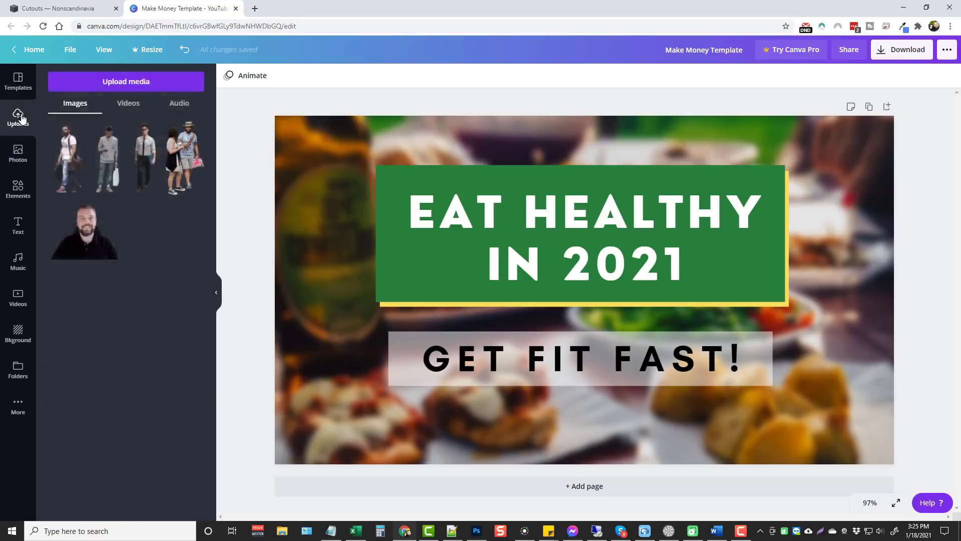
left_click(91, 238)
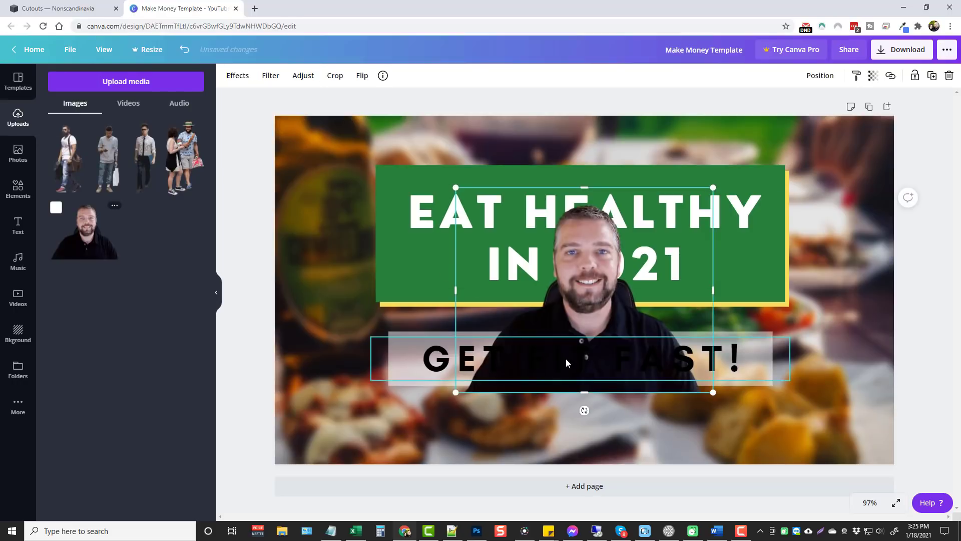
left_click_drag(593, 266, 821, 354)
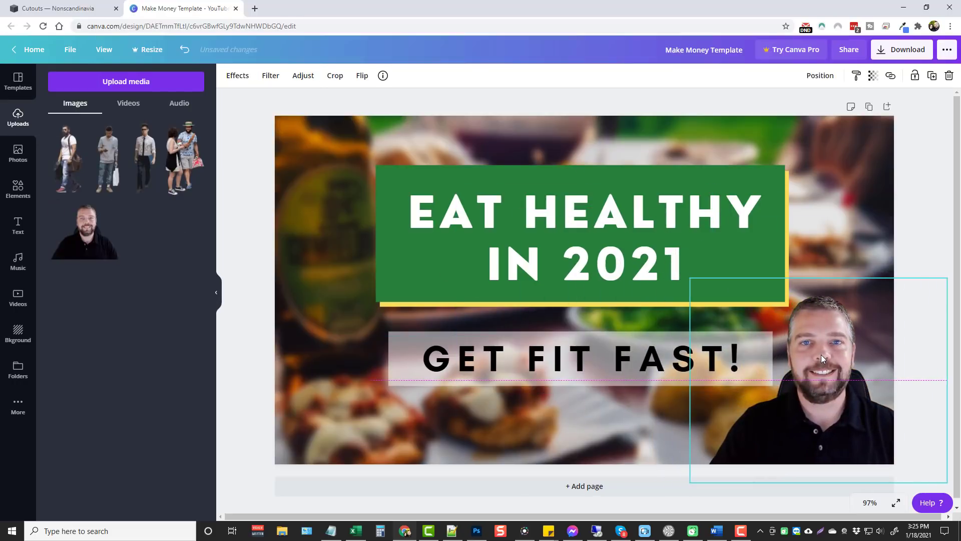
left_click(930, 204)
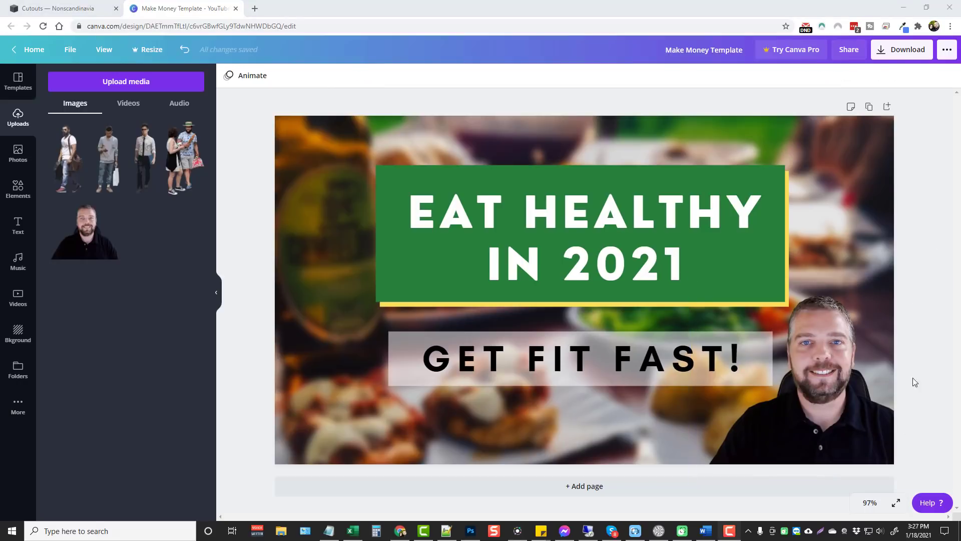
- Delete the bearded man's portrait from the thumbnail
left_click(823, 432)
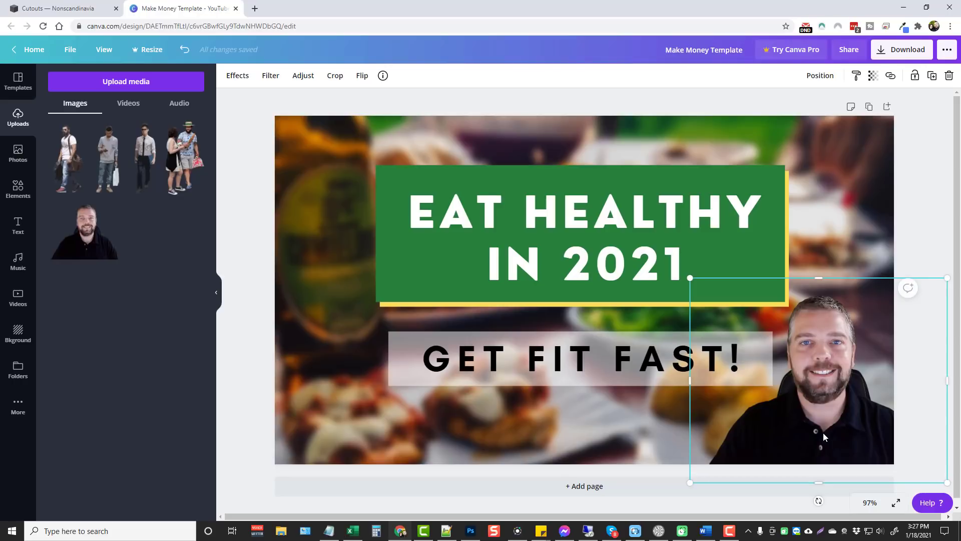
key("Delete")
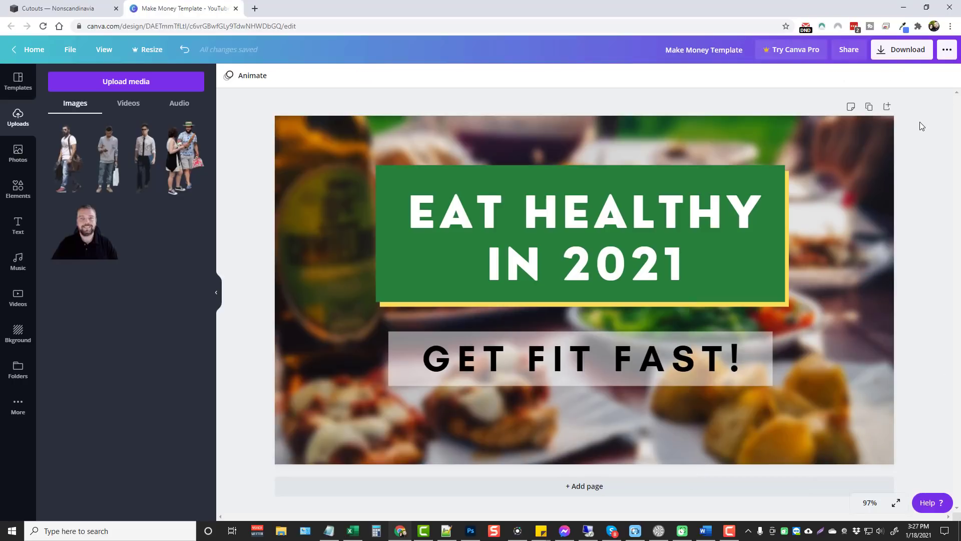
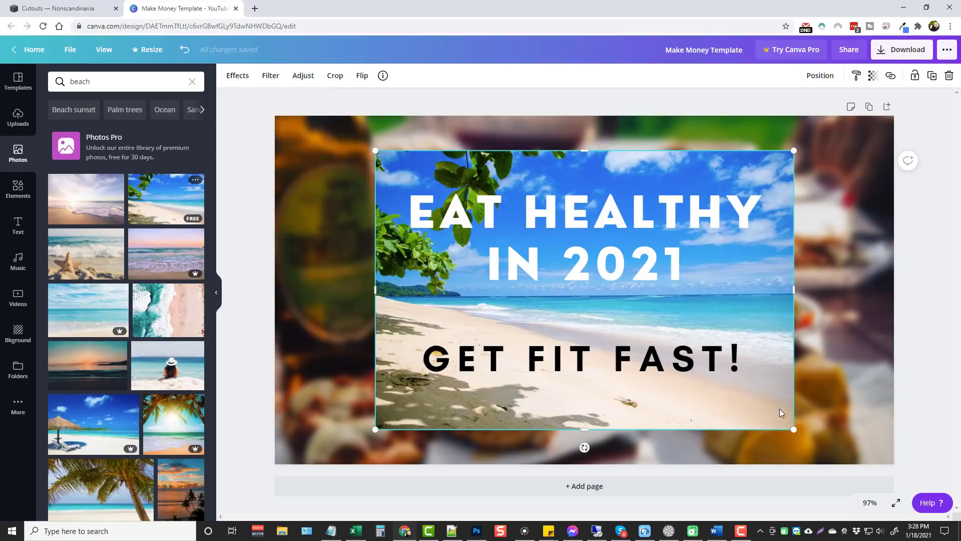
- Set the inserted beach photo as the page background in place of the food image and give it a blur of 10
right_click(780, 412)
left_click(831, 503)
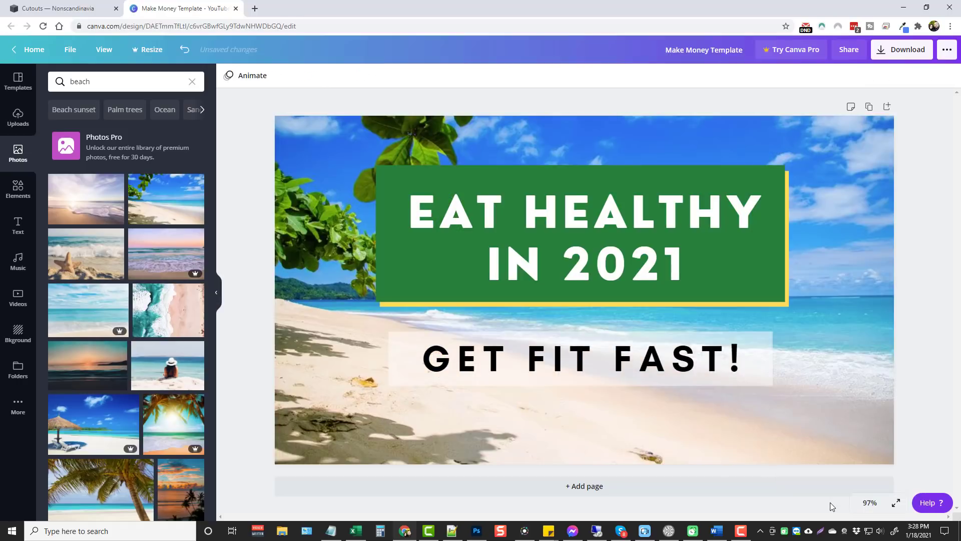
left_click(296, 450)
left_click(323, 80)
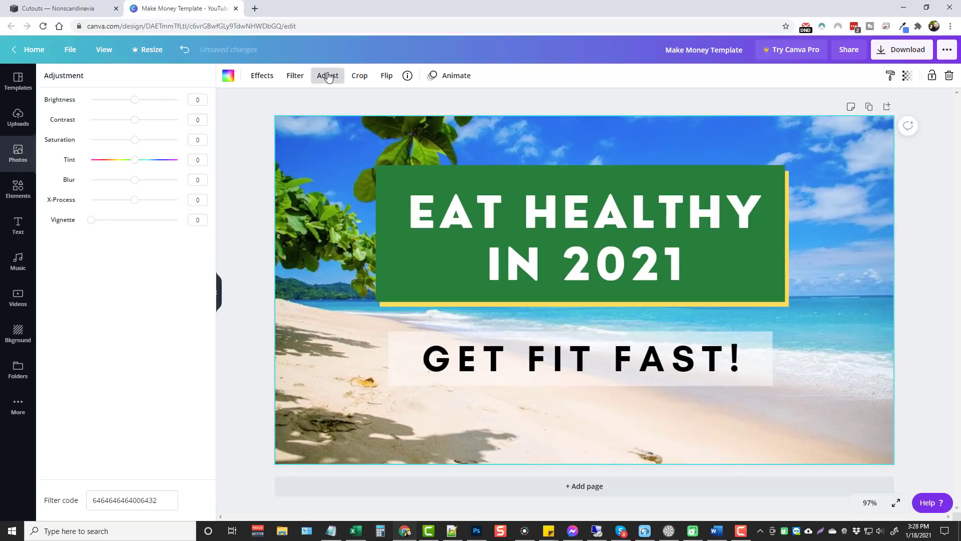
left_click(134, 180)
left_click_drag(134, 181, 139, 183)
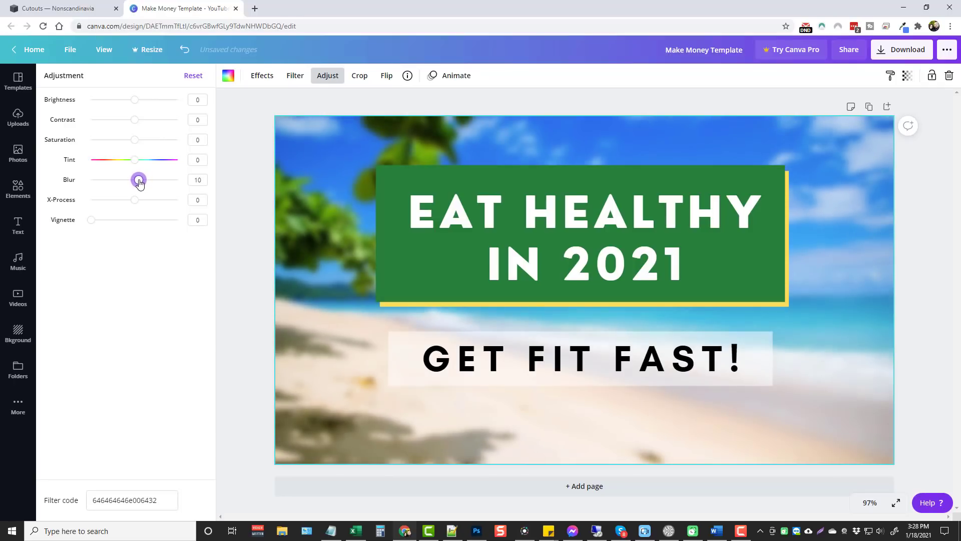
left_click(238, 270)
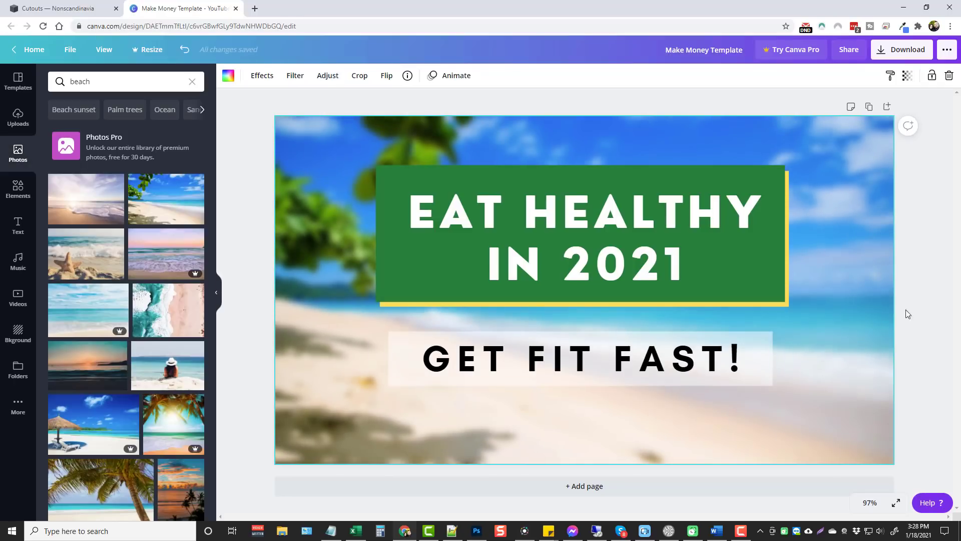
- Recolor the green headline box with a custom crimson red
left_click(534, 176)
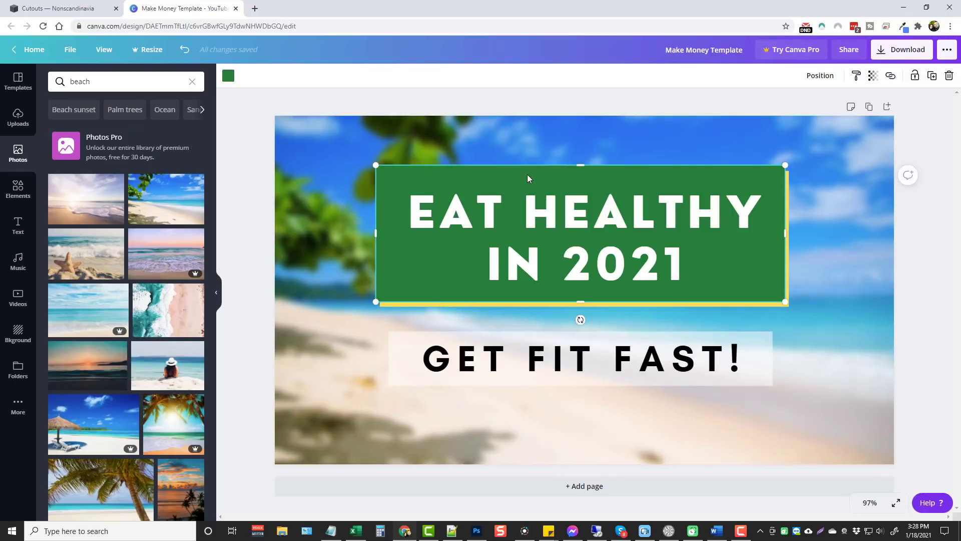
left_click(229, 77)
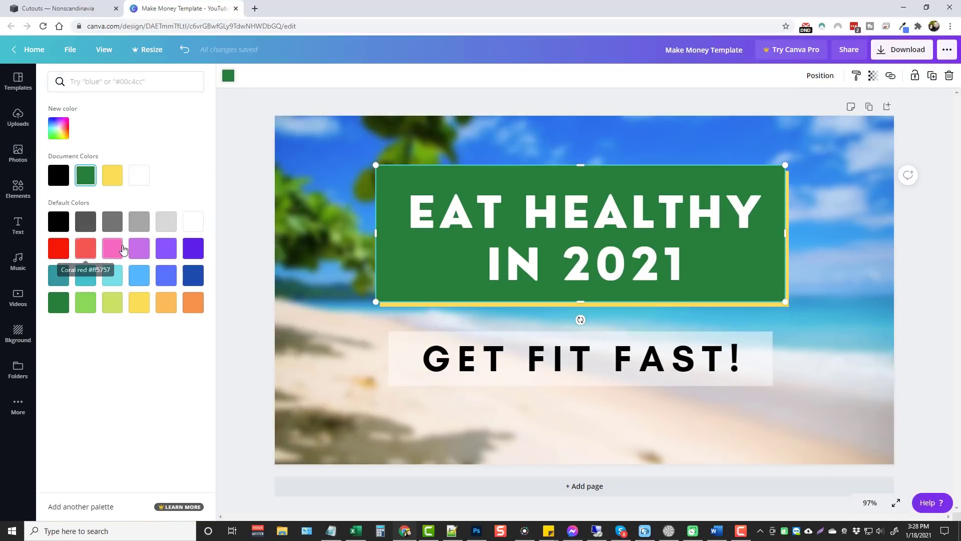
left_click(112, 275)
left_click(139, 275)
left_click(193, 247)
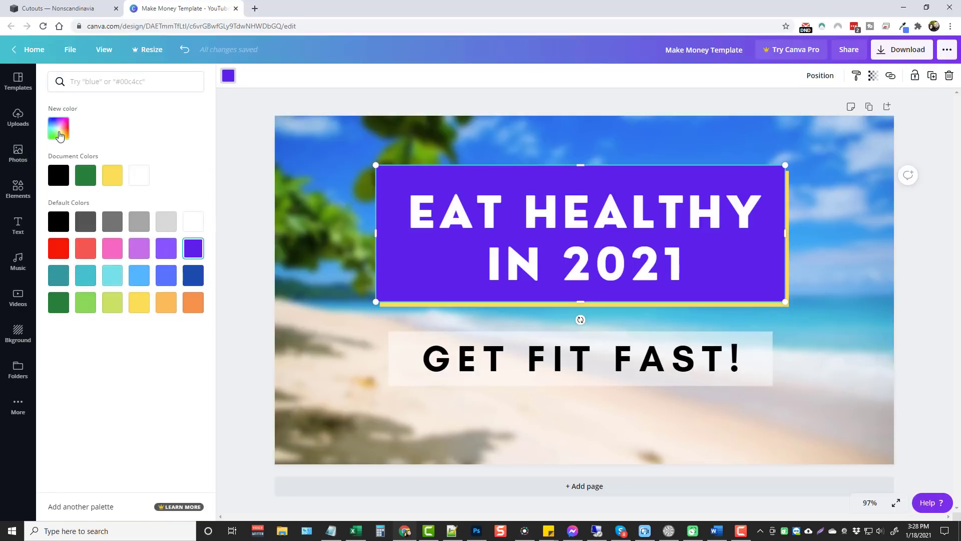
left_click(59, 128)
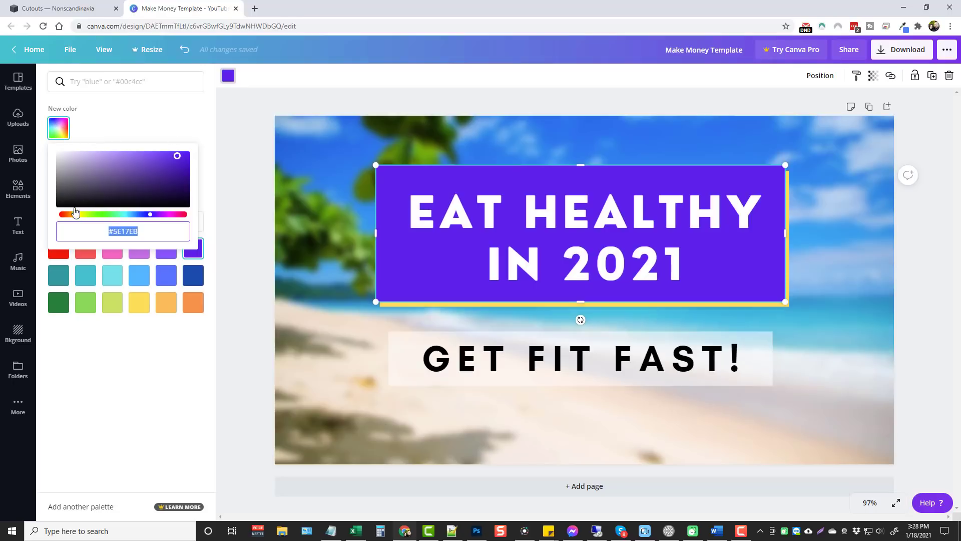
left_click(153, 215)
left_click_drag(154, 216, 181, 217)
left_click(156, 132)
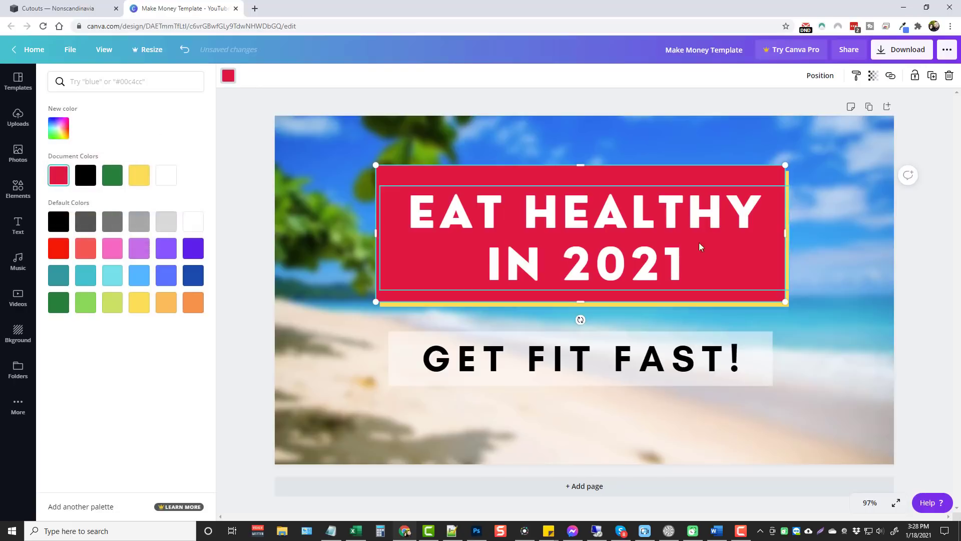
- Replace the headline text with "HEADING TO THE BEACH?"
left_click(627, 213)
double_click(542, 224)
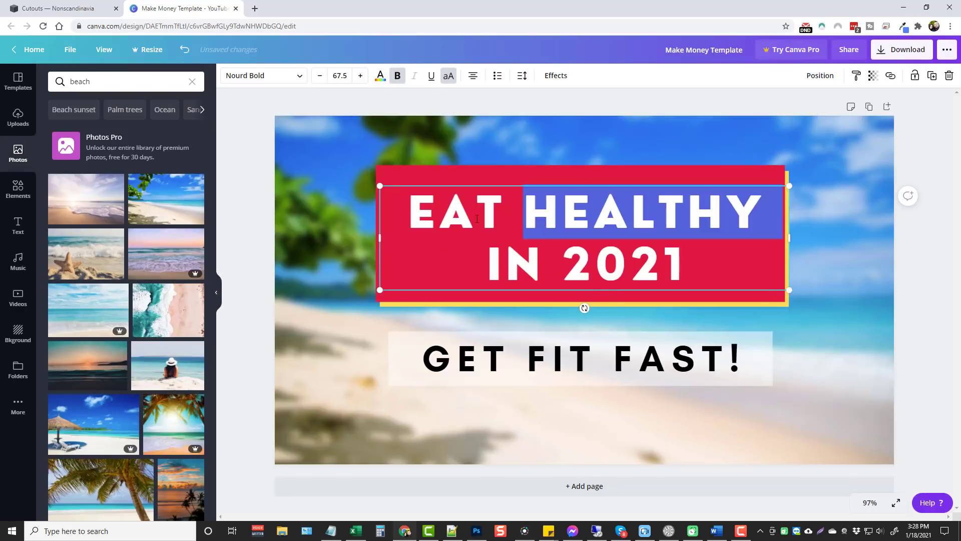
key("Left")
key("ctrl+shift+Left")
left_click(706, 270, "shift")
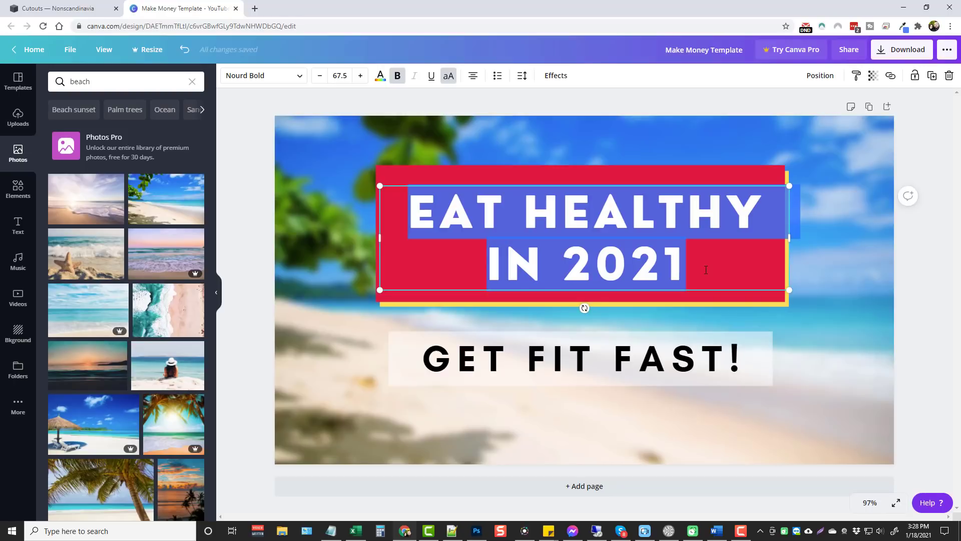
type("HEADING")
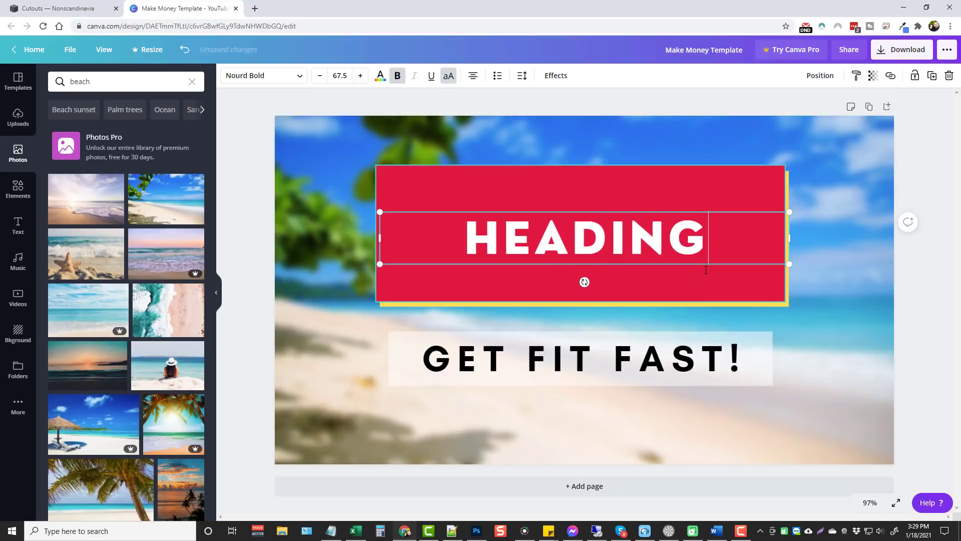
type(" TO THE BEACH?")
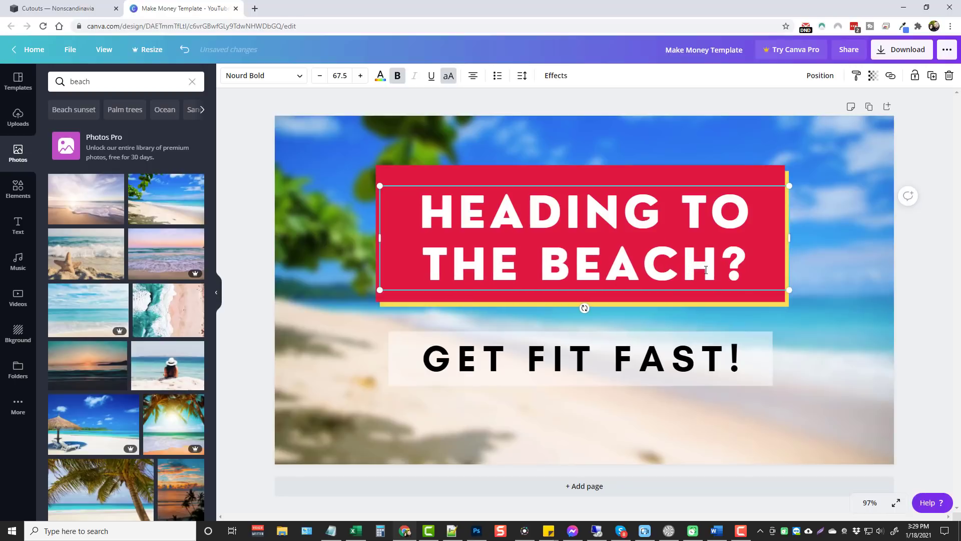
- Replace the subtitle text below the headline box with "CALL US FIRST!"
left_click(634, 341)
triple_click(626, 356)
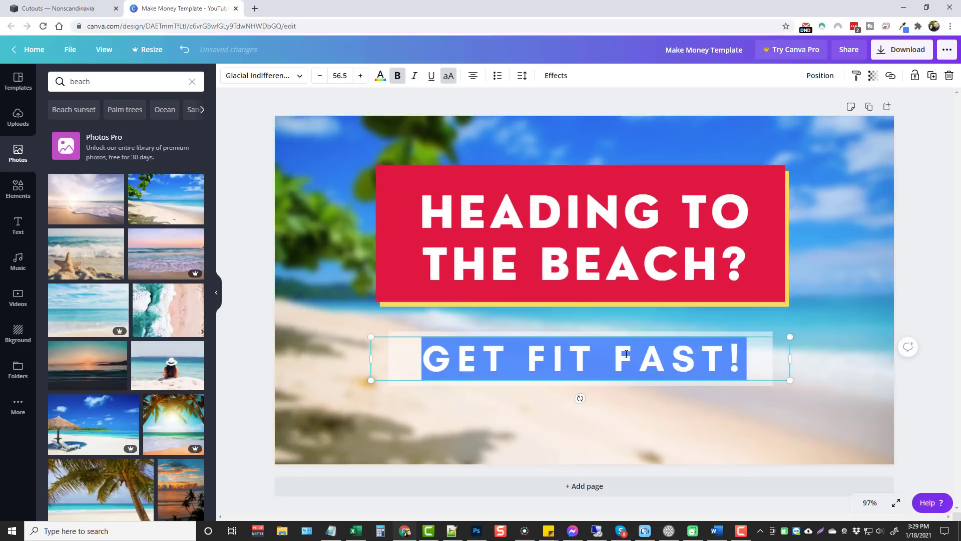
type("CALL US ")
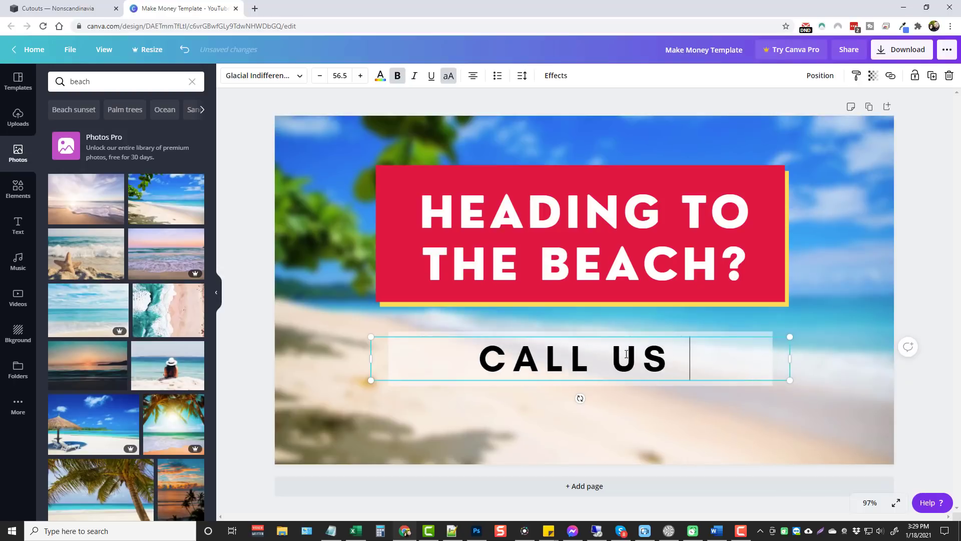
type("FIRST!")
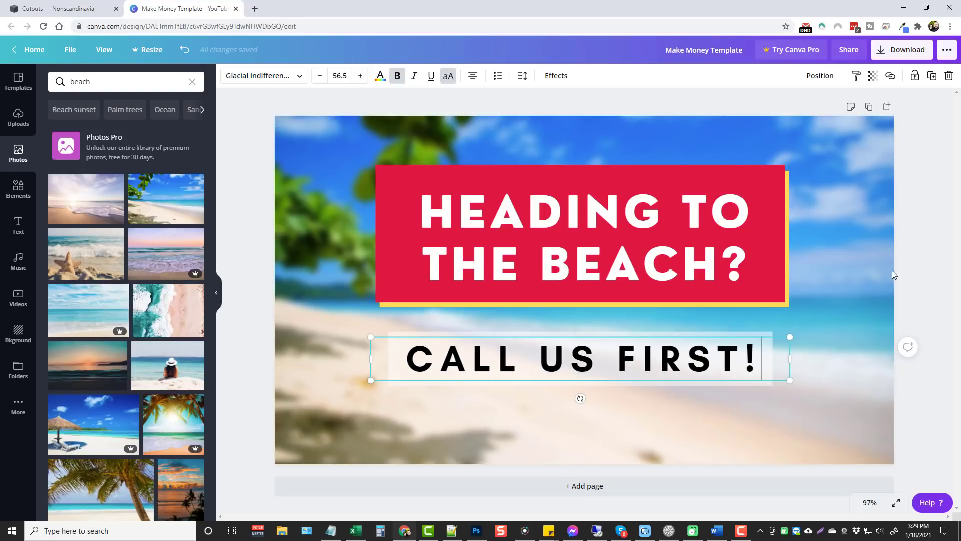
- Recolor the yellow rectangle behind the headline box to the violet default color #5E17EB
left_click(758, 304)
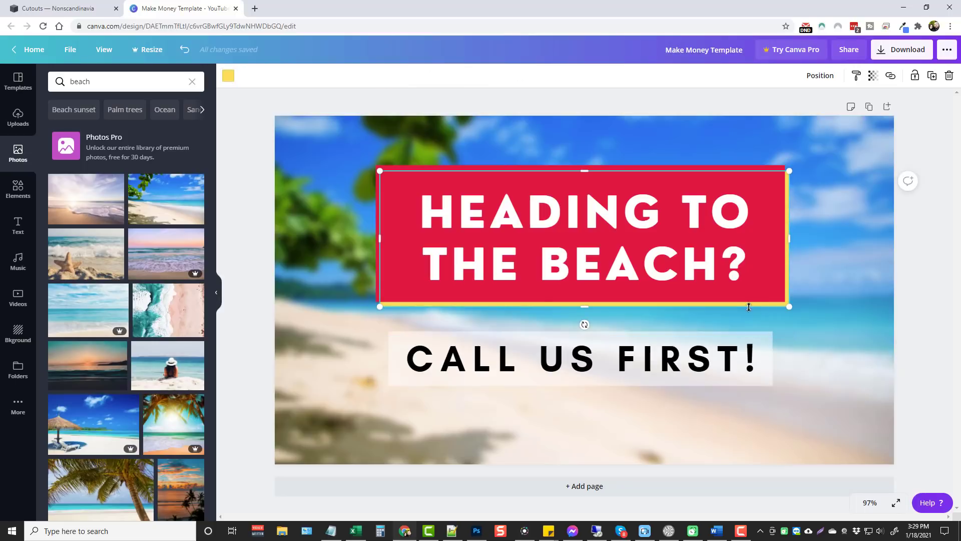
left_click(228, 76)
left_click(193, 249)
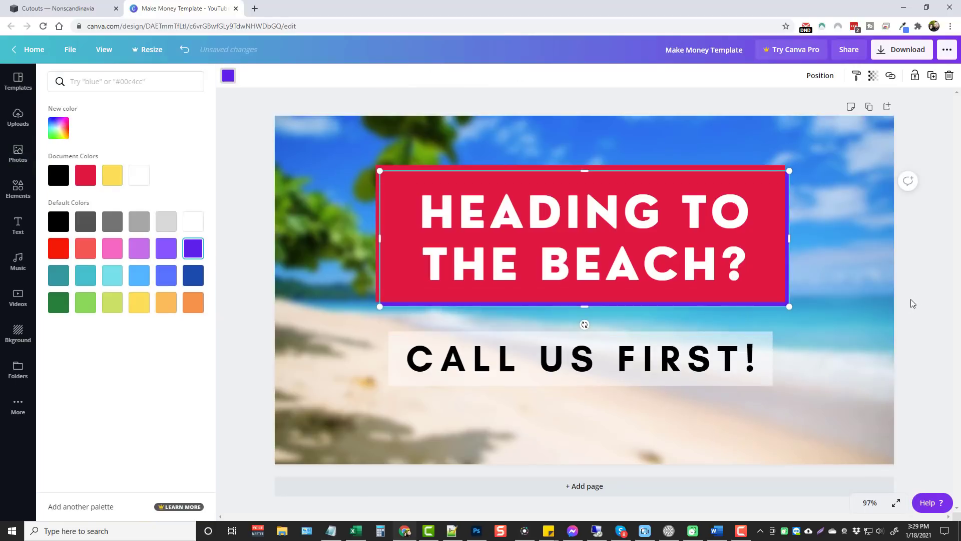
- Tighten the headline text's spacing to 44 letter spacing and 1.07 line height
left_click(247, 344)
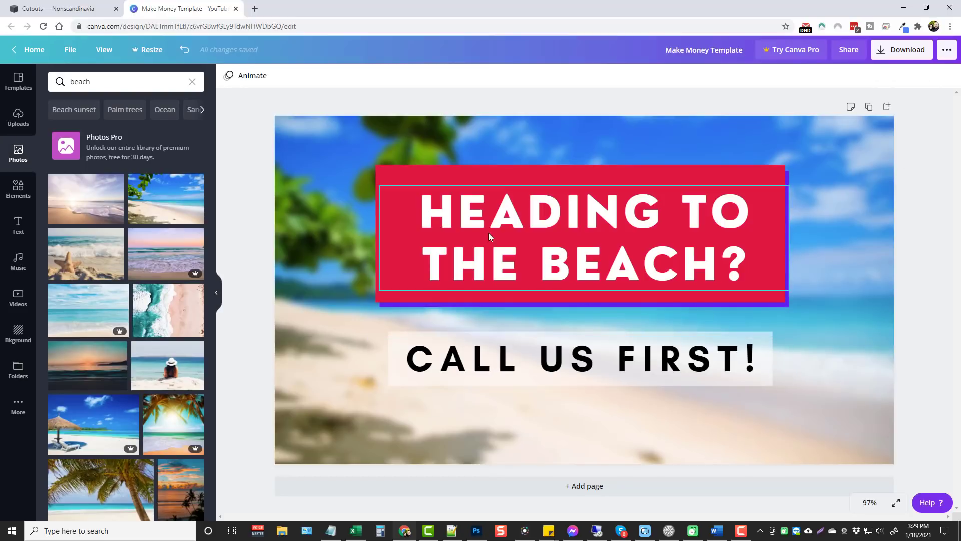
left_click(476, 218)
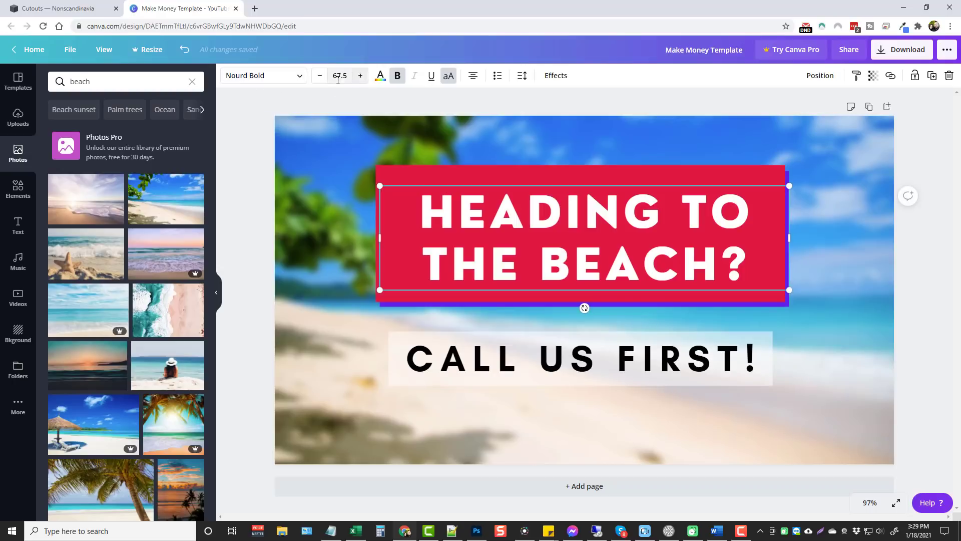
left_click(399, 82)
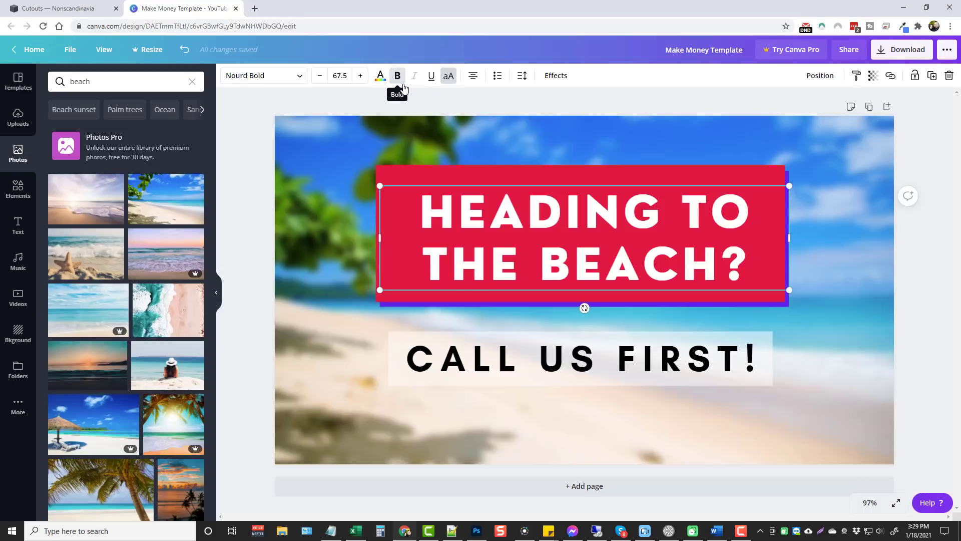
left_click(449, 79)
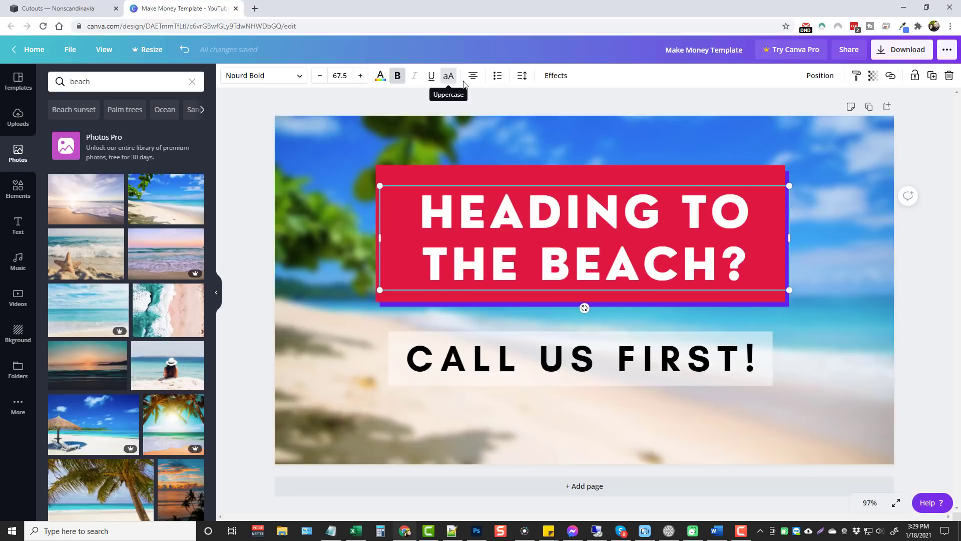
left_click(522, 77)
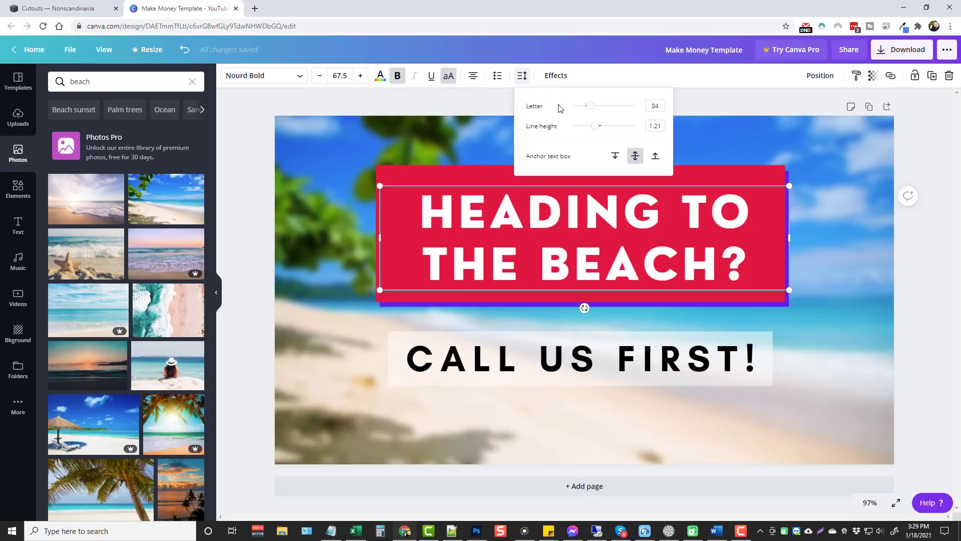
mouse_move(590, 107)
left_mouse_down()
mouse_move(622, 104)
mouse_move(588, 105)
mouse_move(594, 125)
mouse_move(630, 126)
mouse_move(591, 125)
left_mouse_up()
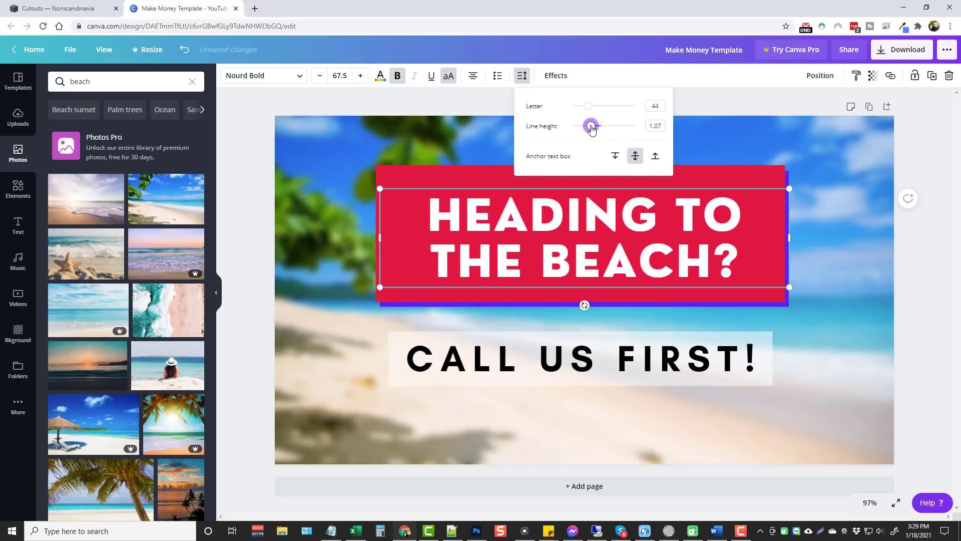
left_click(827, 151)
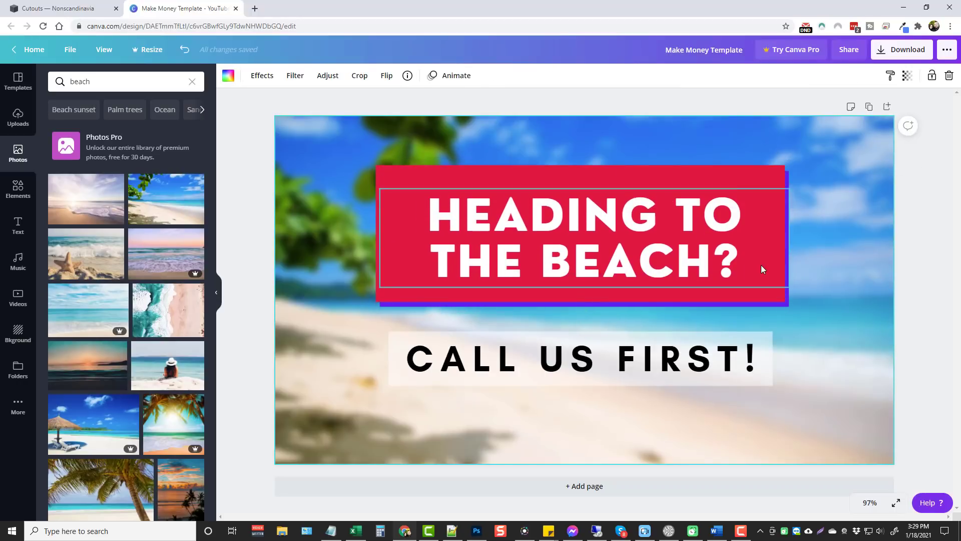
left_click(911, 303)
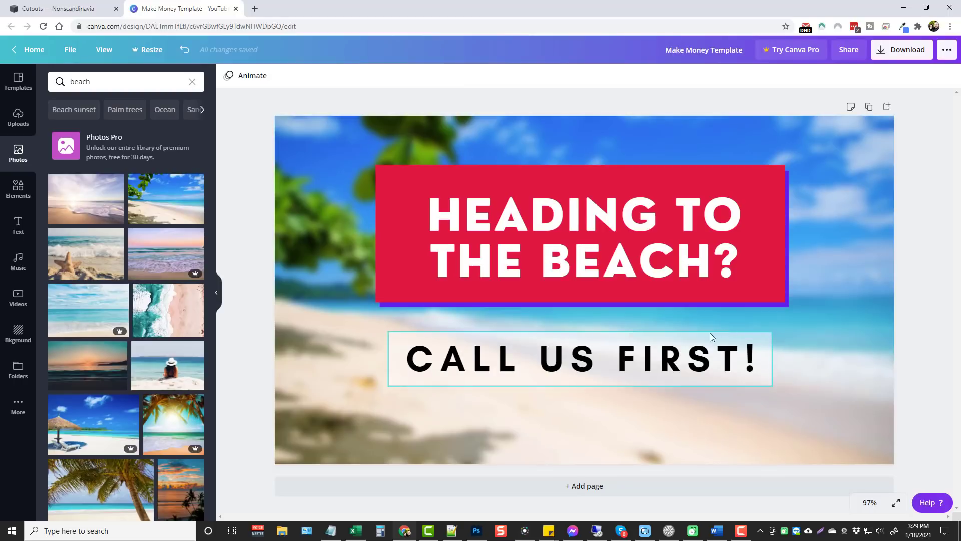
- Set the transparency of the white box behind "CALL US FIRST!" to 56
left_click(767, 384)
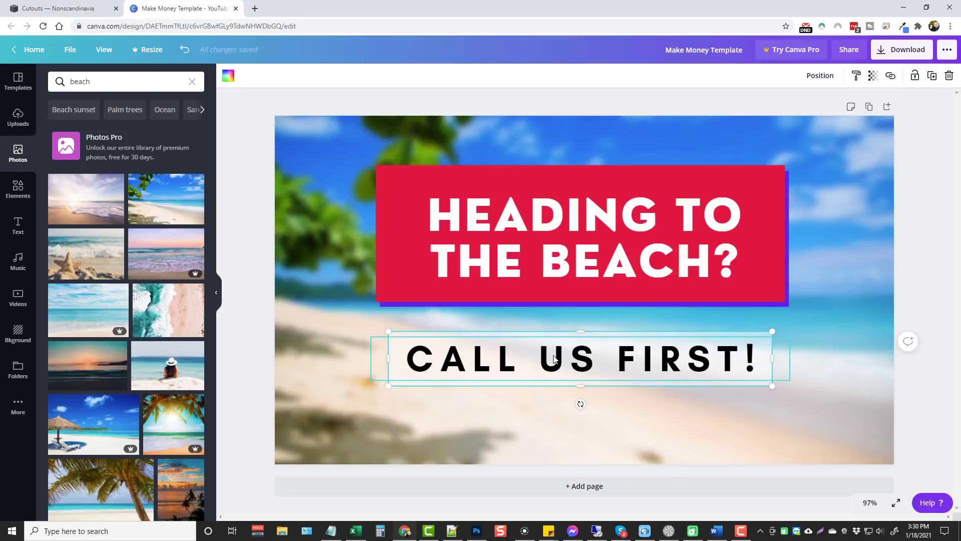
left_click(872, 80)
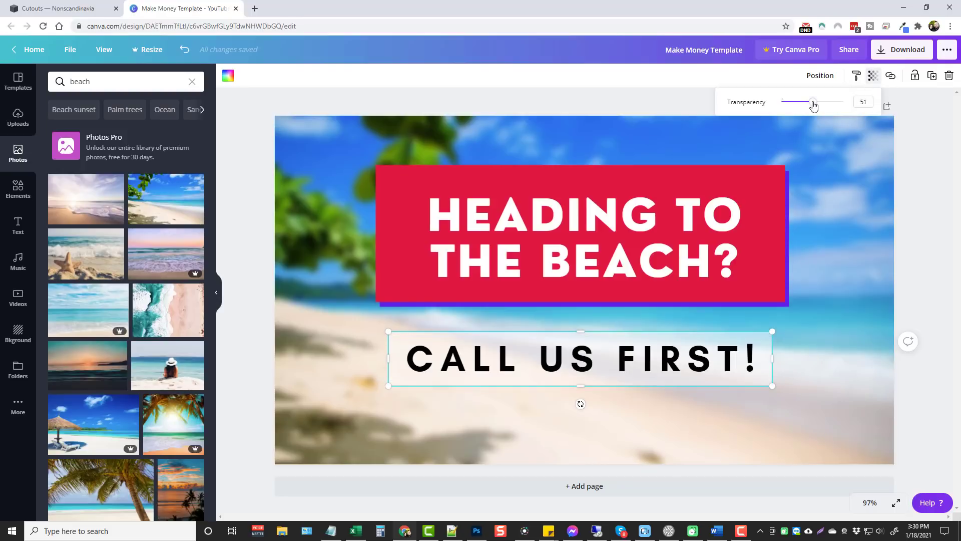
left_click_drag(813, 105, 844, 102)
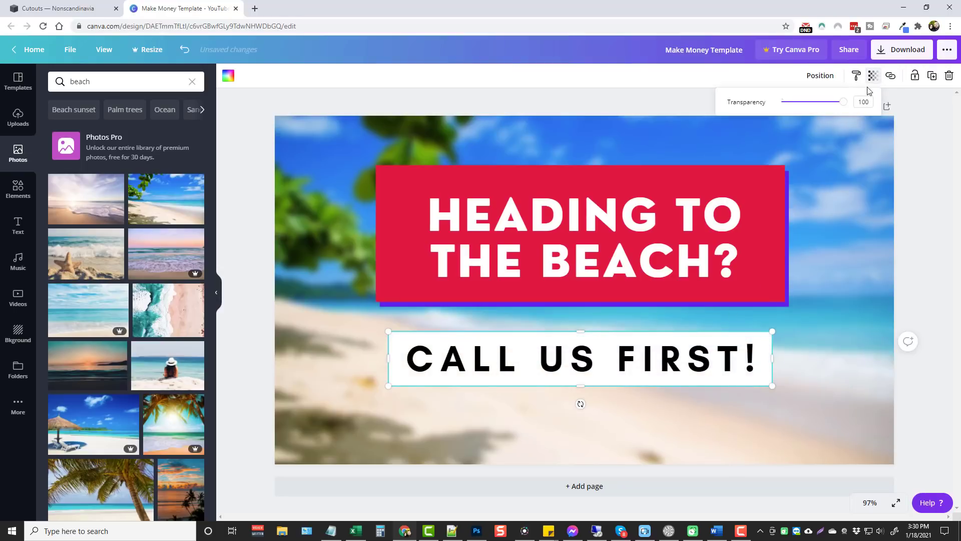
left_click_drag(843, 103, 816, 103)
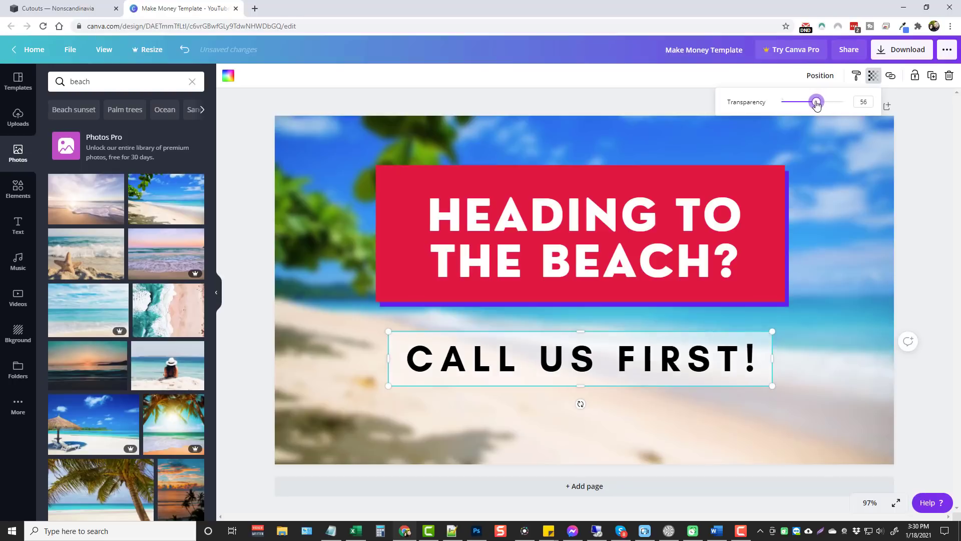
left_click(892, 333)
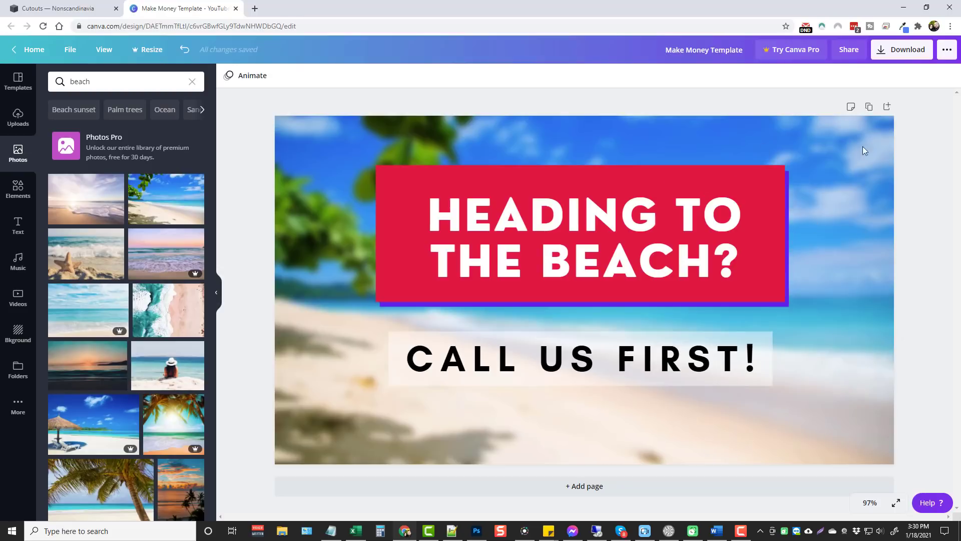
- Download the thumbnail as a PNG, save it in the Thumbs folder as "Make Money Template (1).png", and dismiss the scheduling offer
left_click(897, 52)
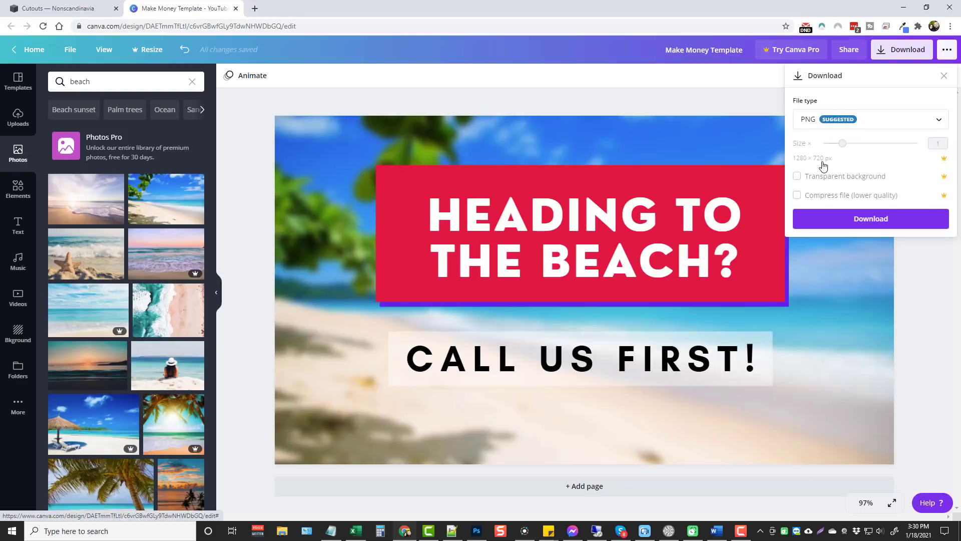
left_click(868, 223)
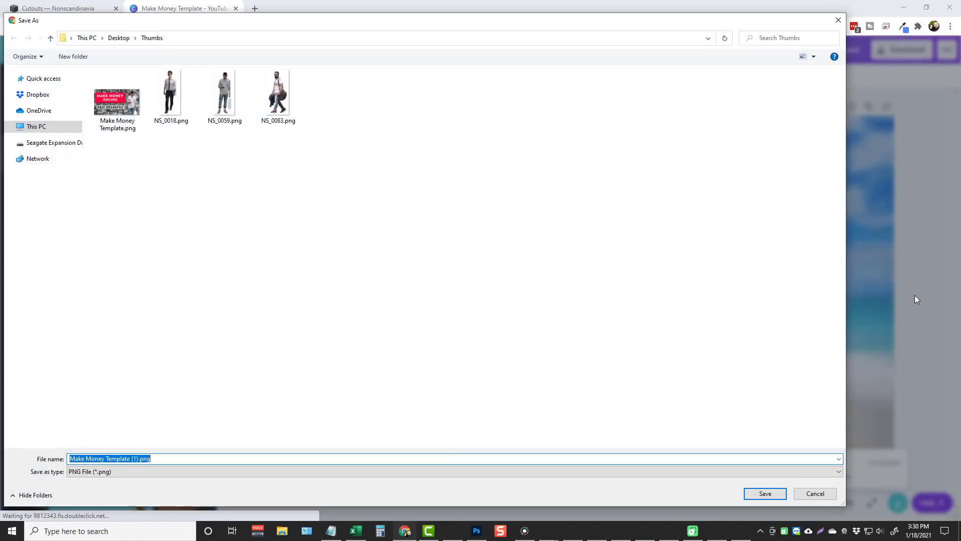
left_click(765, 493)
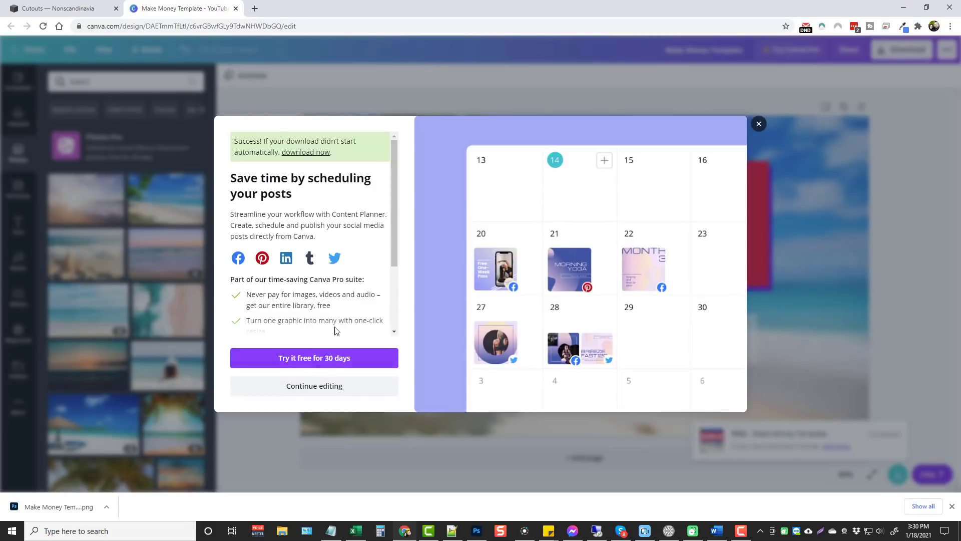
left_click(758, 124)
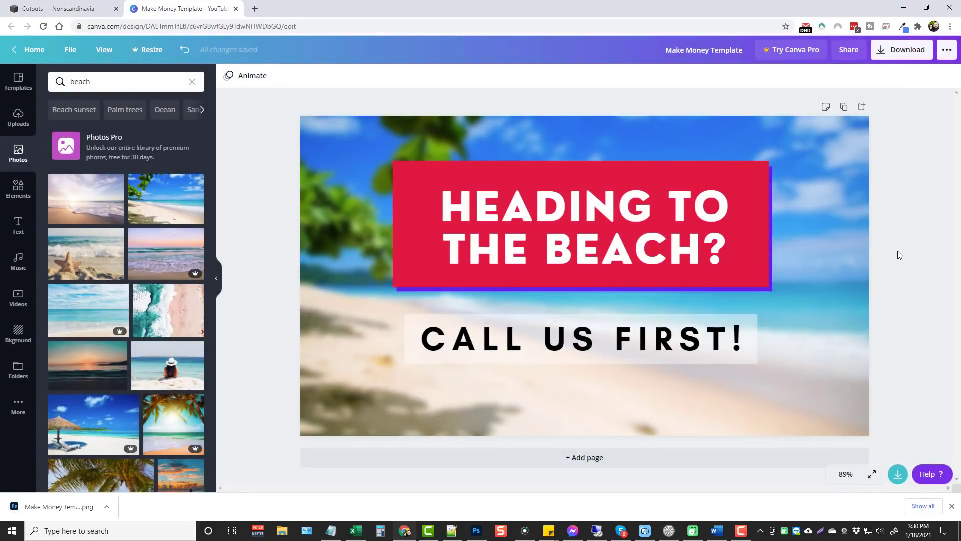